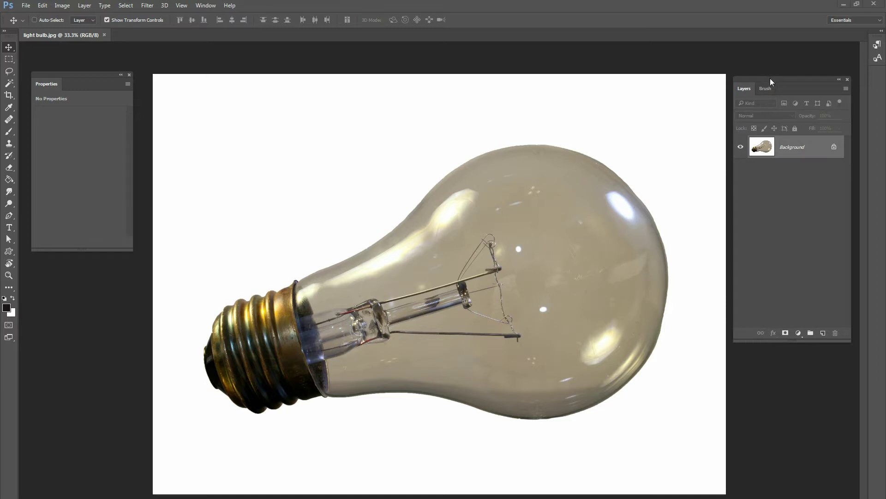
Bring the Fire6.jpg image into the light bulb document as a new layer and set its blend mode to Screen
mouse_move(773, 80)
left_mouse_down()
mouse_move(774, 68)
mouse_move(764, 79)
left_mouse_up()
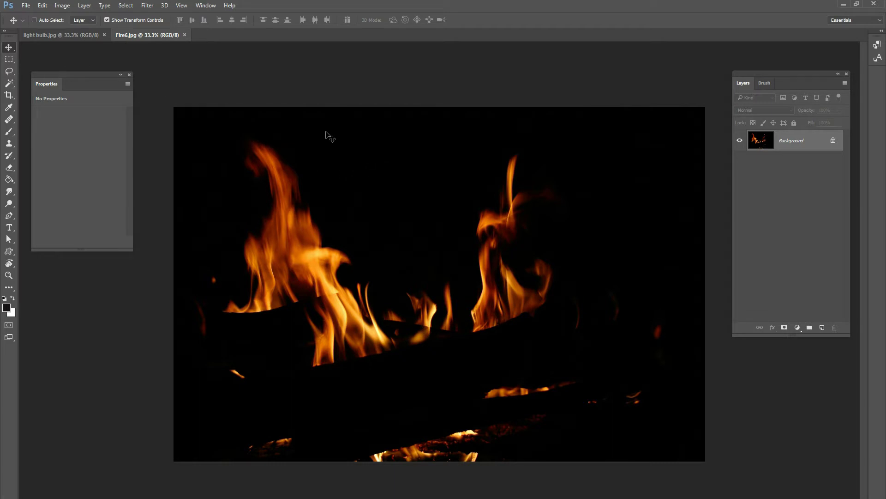
left_click_drag(86, 37, 518, 231)
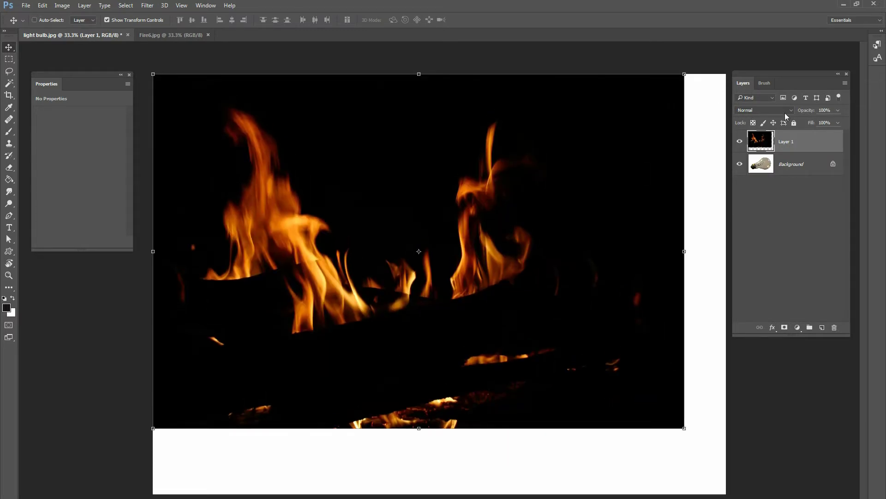
left_click(757, 110)
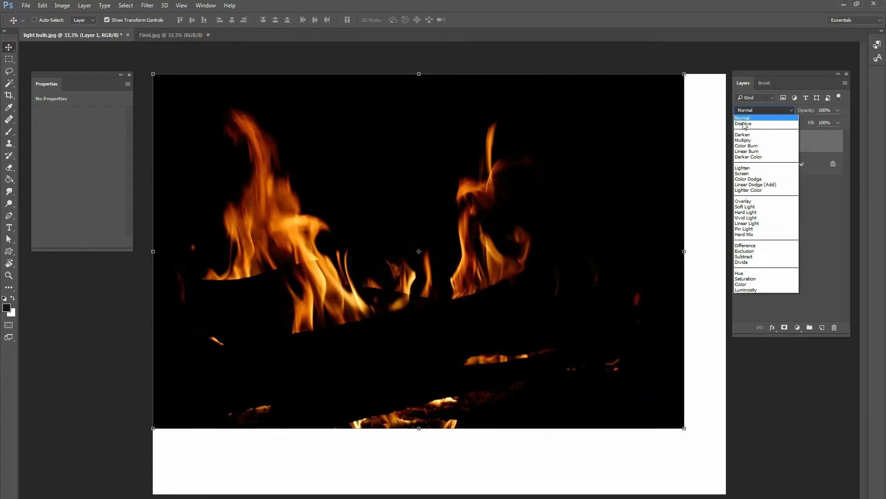
left_click(739, 173)
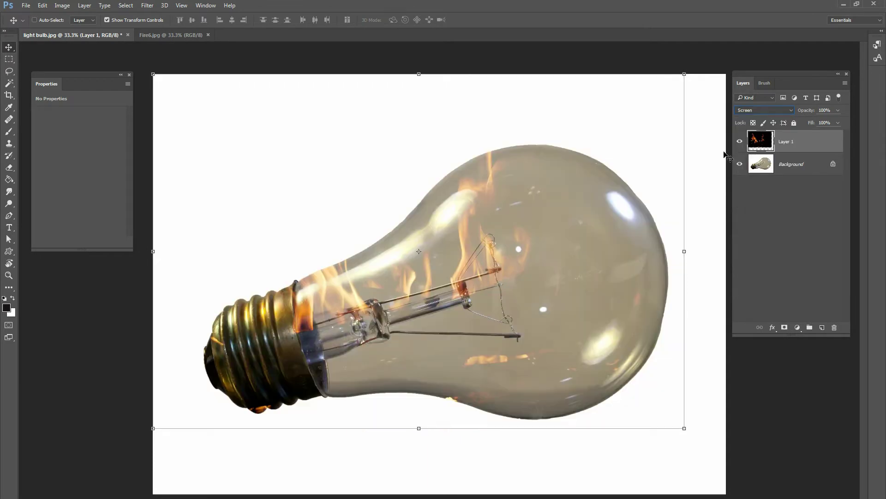
Rotate the fire layer about 81°, scale it to about 56%, and move it over the wide part of the bulb
left_click_drag(684, 77, 438, 455)
left_click_drag(385, 345, 406, 338)
left_click_drag(485, 322, 697, 282)
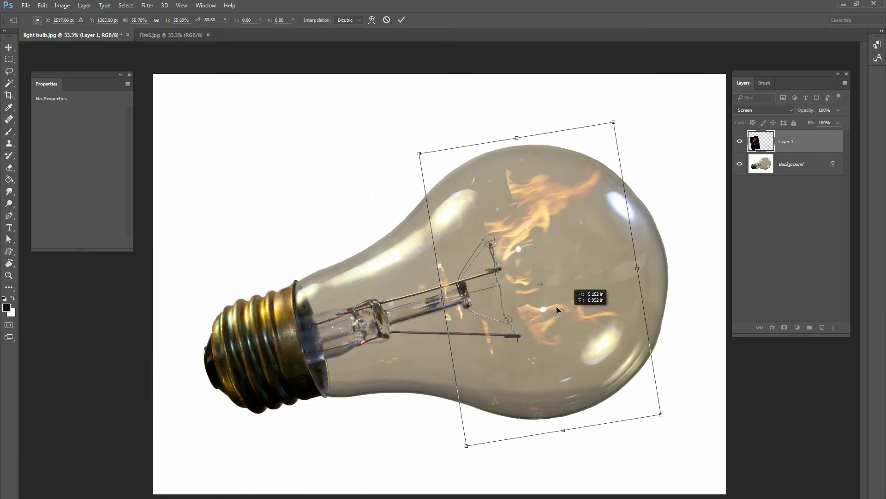
Scale the fire layer to about 37%, rotate it to about 90°, line the flames up with the filament, and apply the transform
left_click_drag(657, 413, 601, 352)
left_click_drag(557, 306, 568, 281)
mouse_move(609, 179)
left_mouse_down()
mouse_move(594, 190)
mouse_move(610, 181)
mouse_move(605, 172)
left_mouse_up()
left_click_drag(554, 230, 618, 227)
left_click_drag(562, 257, 562, 255)
left_click_drag(610, 236, 612, 230)
left_click_drag(587, 187, 592, 189)
left_click_drag(558, 225, 560, 223)
left_click_drag(588, 191, 585, 194)
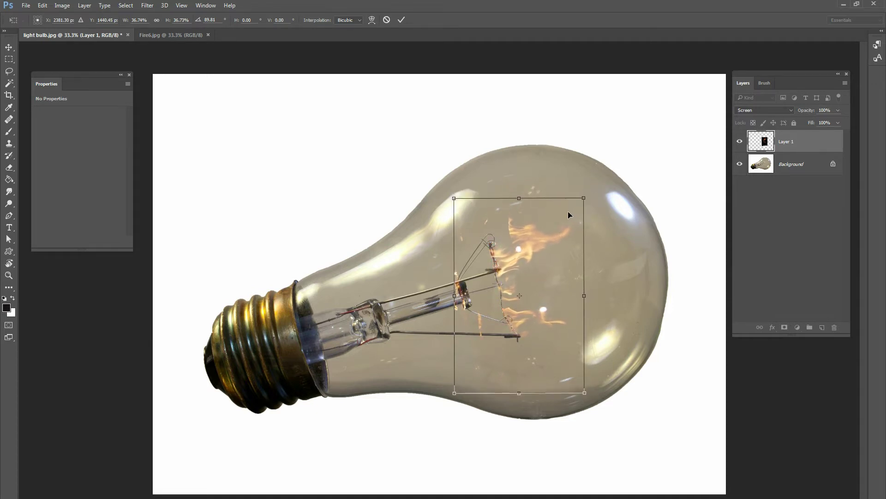
key("ctrl+plus")
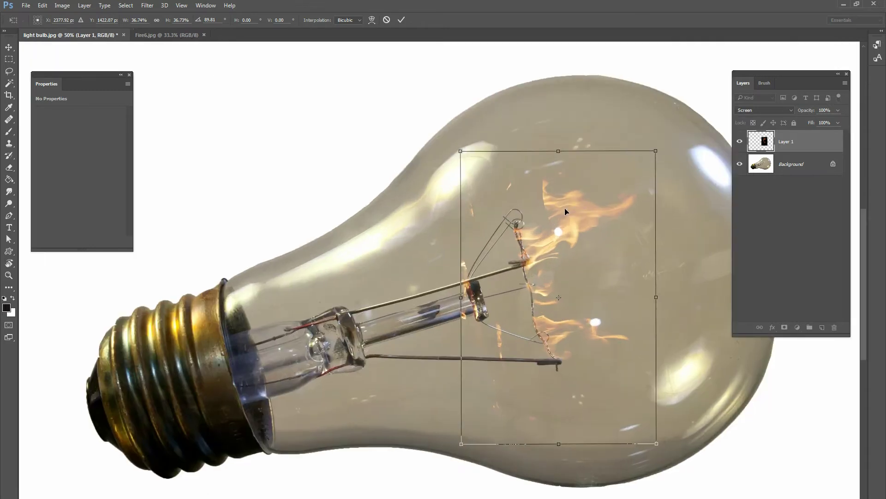
left_click_drag(683, 283, 661, 273)
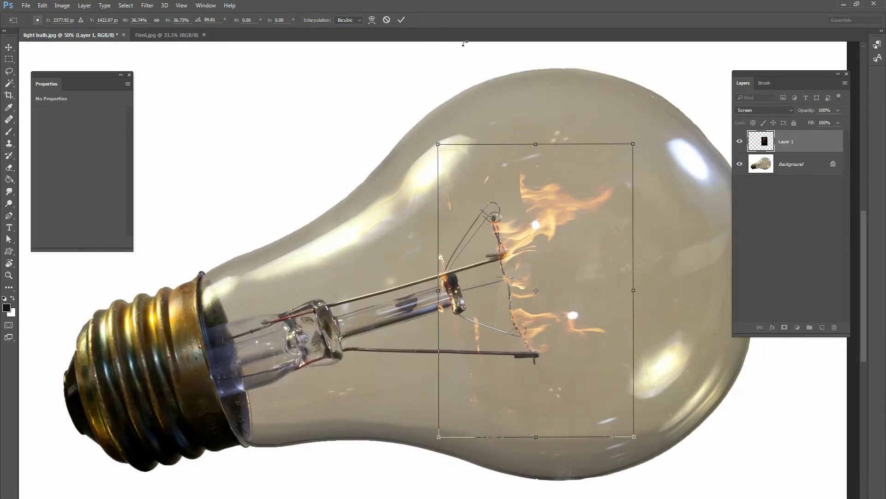
left_click(401, 21)
Rename Layer 1 as fire
left_click_drag(780, 79, 747, 87)
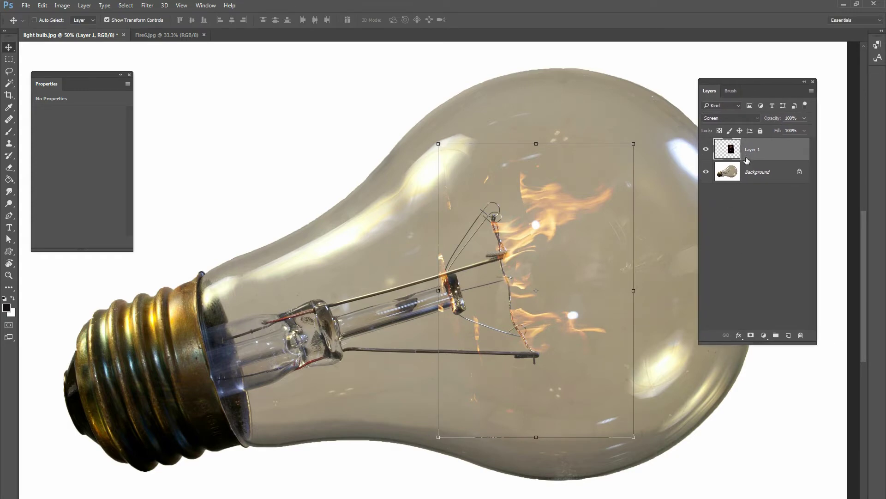
double_click(753, 150)
type("fire")
key("Return")
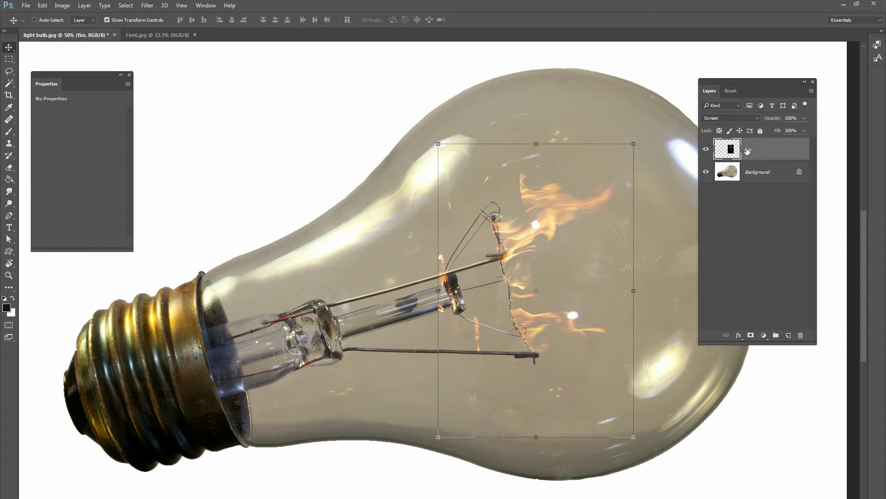
Add a layer mask to the fire layer and hide the stray flames behind the filament with a soft 161 px black brush
left_click(751, 336)
left_click(9, 131)
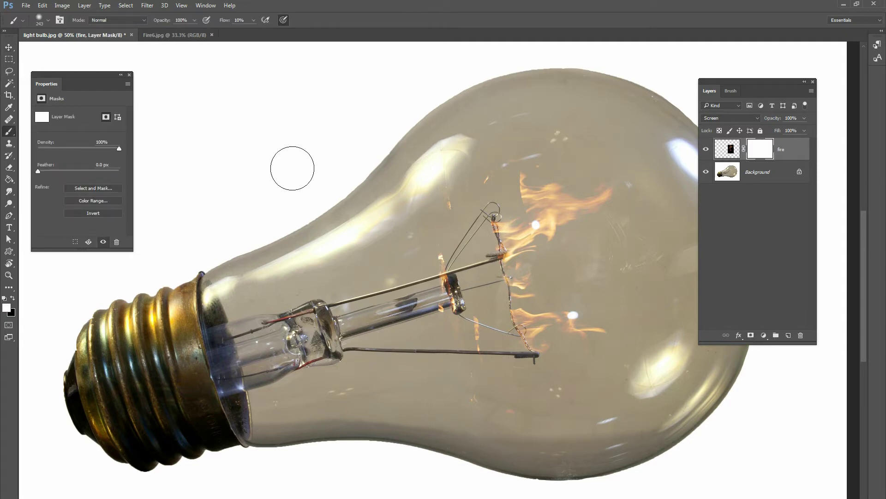
right_click(332, 170)
left_click(12, 298)
right_click(409, 198)
left_click_drag(488, 215, 484, 215)
key("Return")
mouse_move(466, 349)
left_mouse_down()
mouse_move(479, 323)
mouse_move(478, 337)
mouse_move(458, 317)
mouse_move(456, 349)
left_mouse_up()
mouse_move(467, 402)
left_mouse_down()
mouse_move(484, 341)
mouse_move(448, 283)
mouse_move(427, 293)
mouse_move(442, 255)
mouse_move(438, 302)
mouse_move(446, 216)
mouse_move(469, 171)
mouse_move(458, 167)
mouse_move(486, 167)
mouse_move(462, 171)
left_mouse_up()
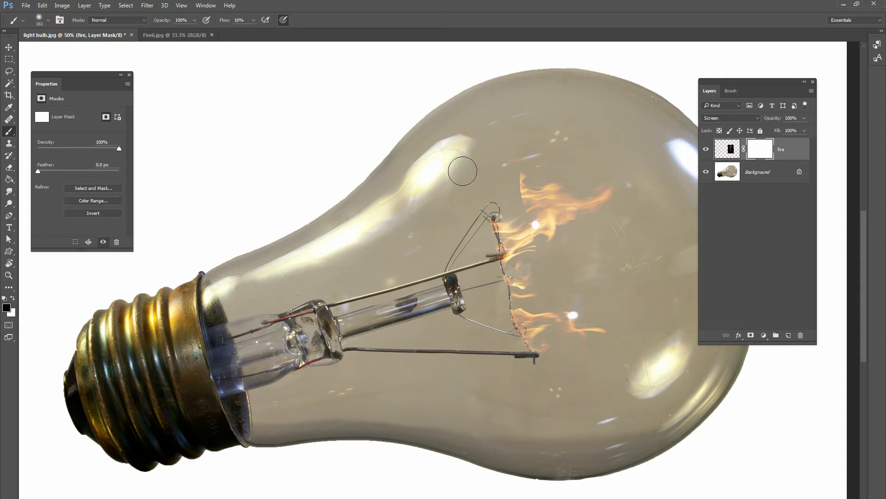
Mask out the upper edge of the large top flame using a soft 72 px black brush
right_click(590, 166)
left_click_drag(626, 182, 622, 181)
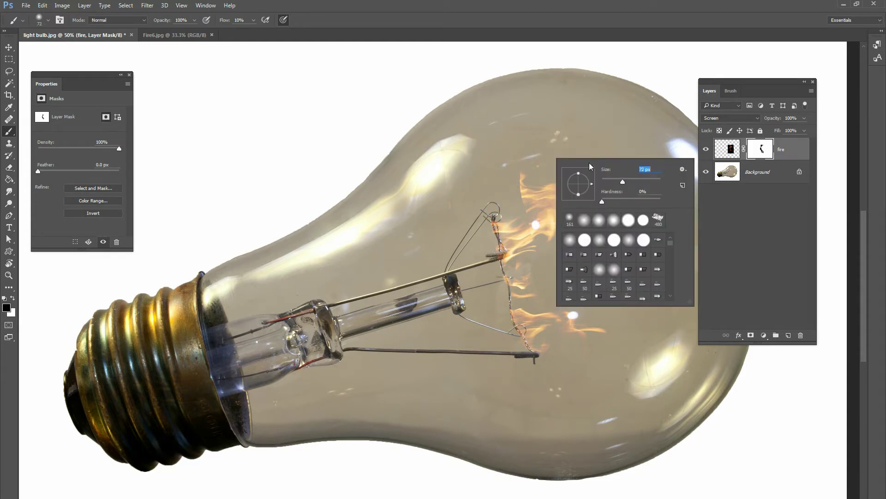
key("Return")
mouse_move(500, 202)
left_mouse_down()
mouse_move(526, 202)
mouse_move(516, 175)
mouse_move(539, 199)
mouse_move(582, 209)
mouse_move(609, 194)
mouse_move(555, 190)
mouse_move(525, 201)
mouse_move(542, 204)
mouse_move(545, 190)
mouse_move(525, 176)
mouse_move(542, 165)
mouse_move(590, 195)
left_mouse_up()
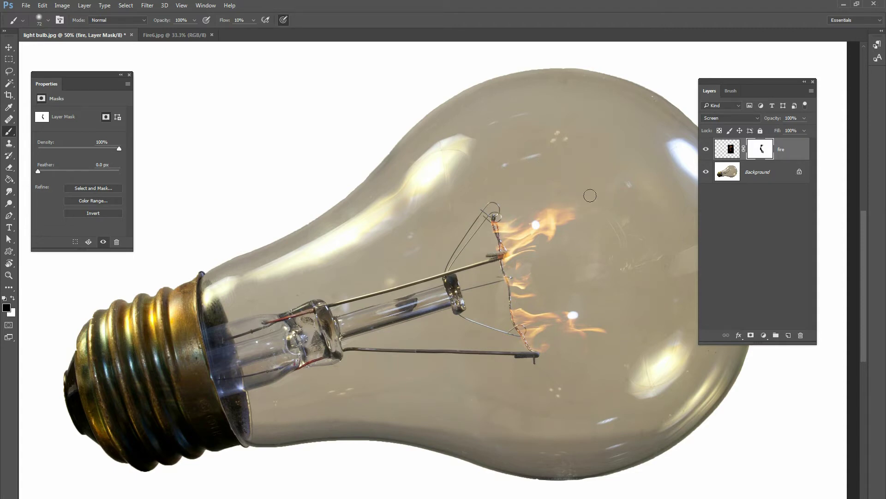
Clean up the flames along the filament on the mask with a 61 px brush, and apply the layer mask
right_click(480, 214)
key("Down")
key("Down")
key("Down")
key("Down")
key("Down")
key("Down")
key("Down")
key("Down")
key("Down")
key("Down")
key("Down")
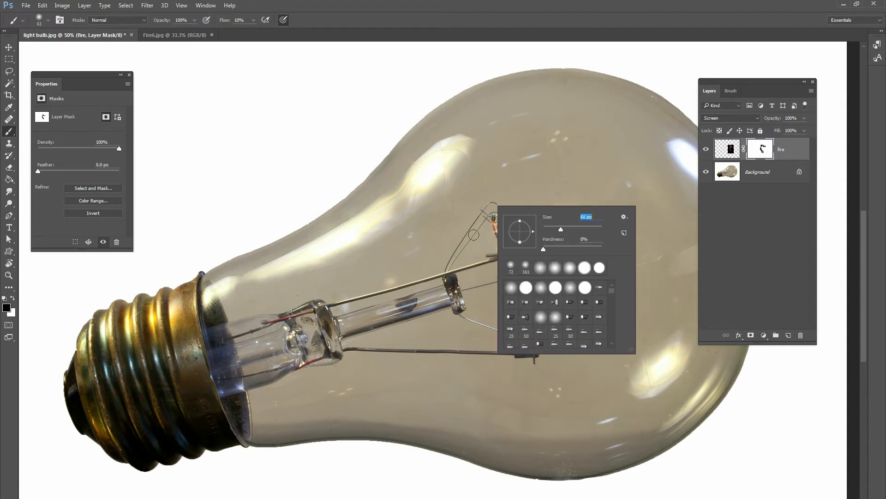
key("Return")
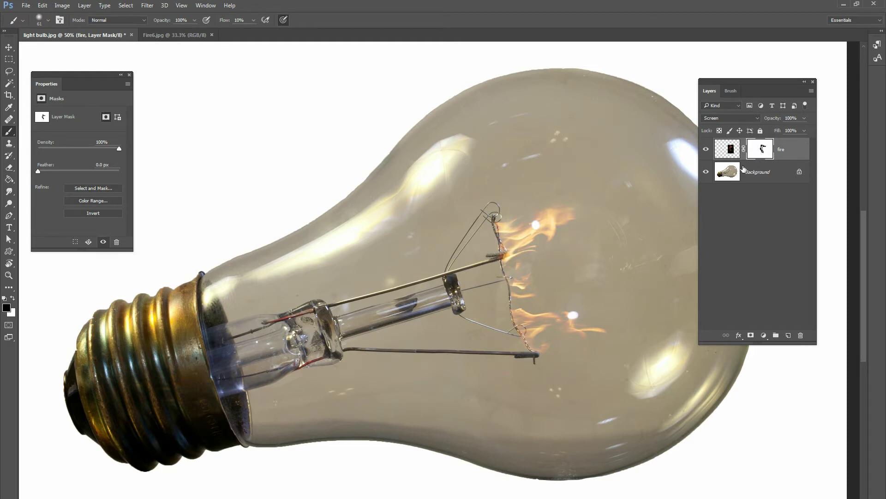
right_click(762, 153)
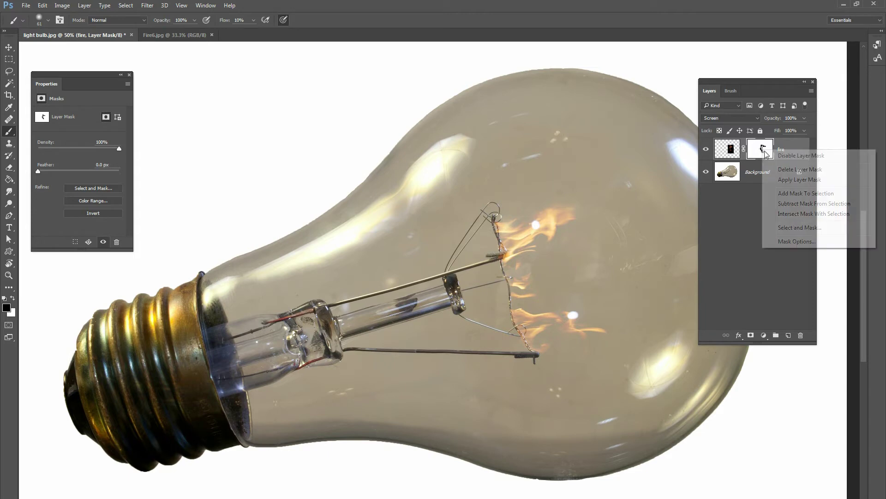
left_click(782, 180)
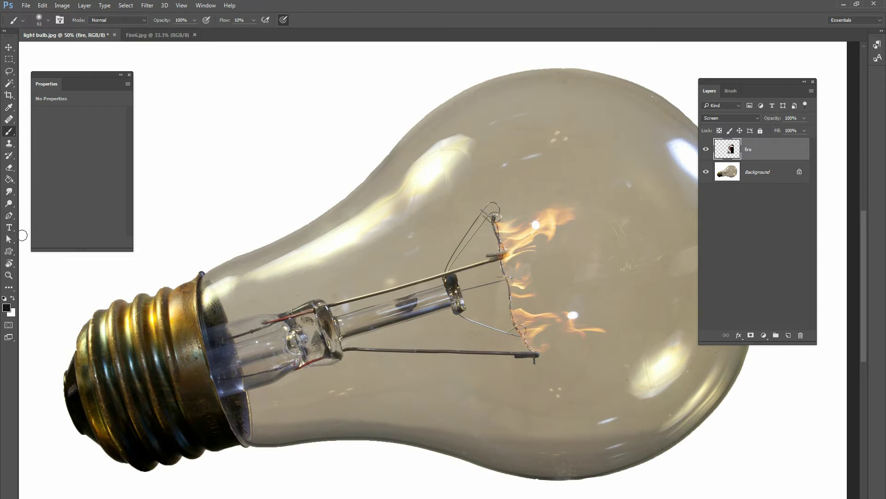
Stretch and reshape the flame tips on the fire layer with the Smudge tool at 100% strength
left_click_drag(9, 193, 37, 212)
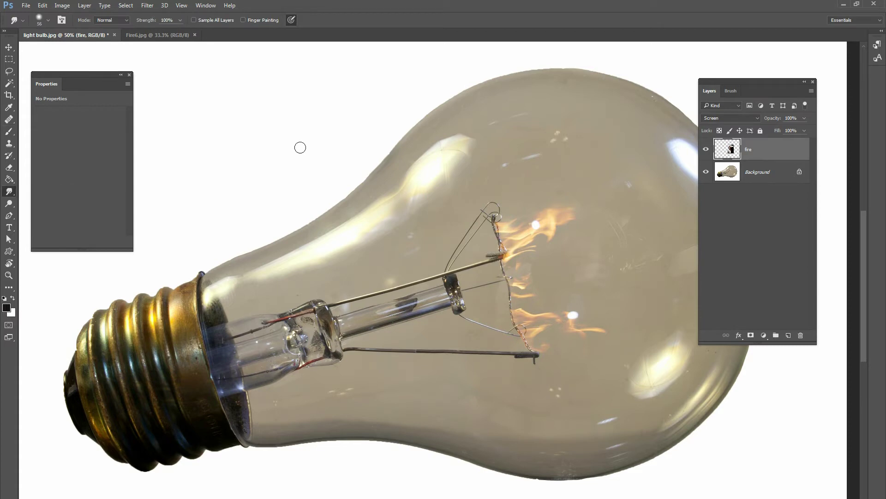
mouse_move(571, 215)
left_mouse_down()
mouse_move(601, 209)
mouse_move(555, 206)
left_mouse_up()
left_click_drag(579, 209, 600, 205)
mouse_move(566, 311)
left_mouse_down()
mouse_move(591, 330)
mouse_move(617, 323)
left_mouse_up()
left_click_drag(533, 295, 554, 295)
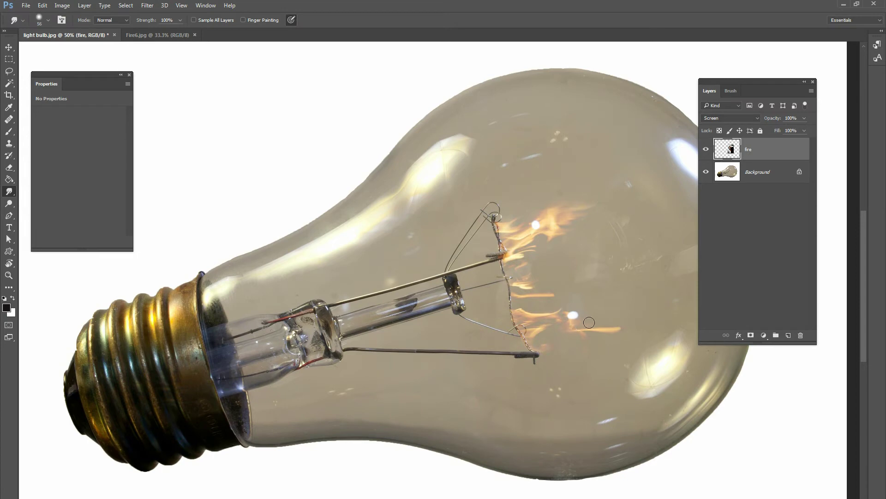
left_click_drag(625, 329, 610, 326)
key("ctrl+minus")
key("ctrl+minus")
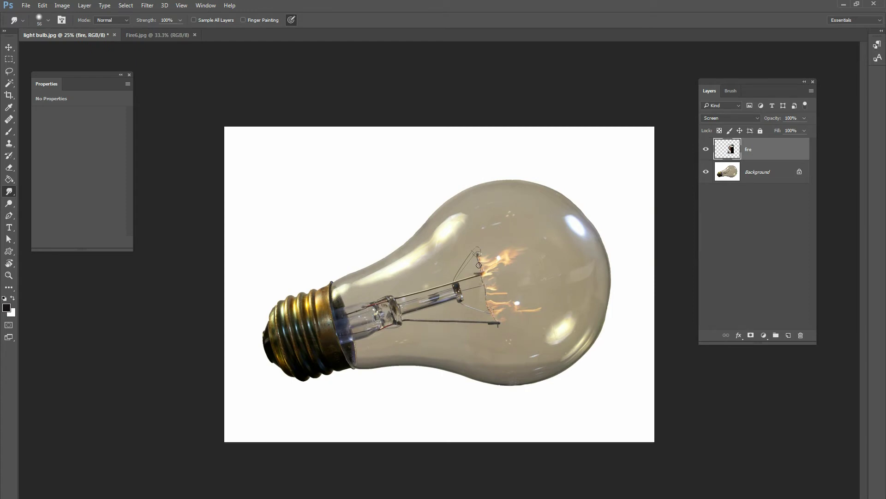
Create a new layer directly above the Background and name it glow
key("ctrl+plus")
key("ctrl+plus")
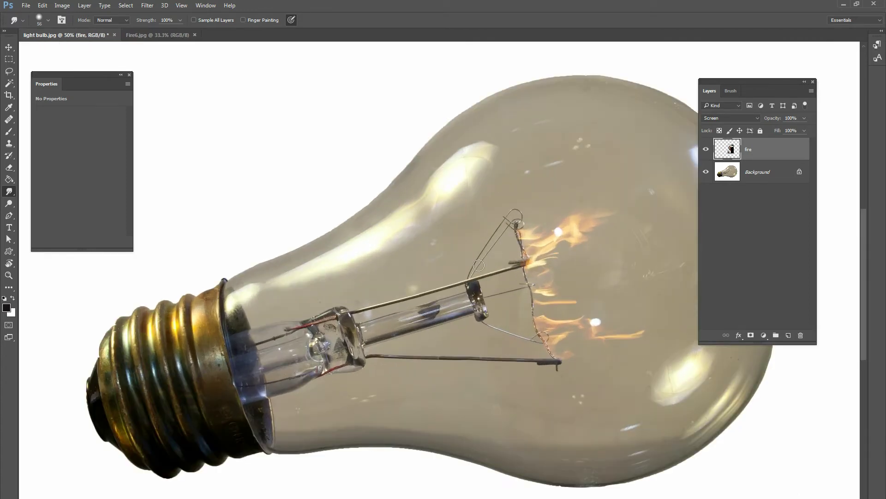
left_click_drag(588, 289, 530, 263)
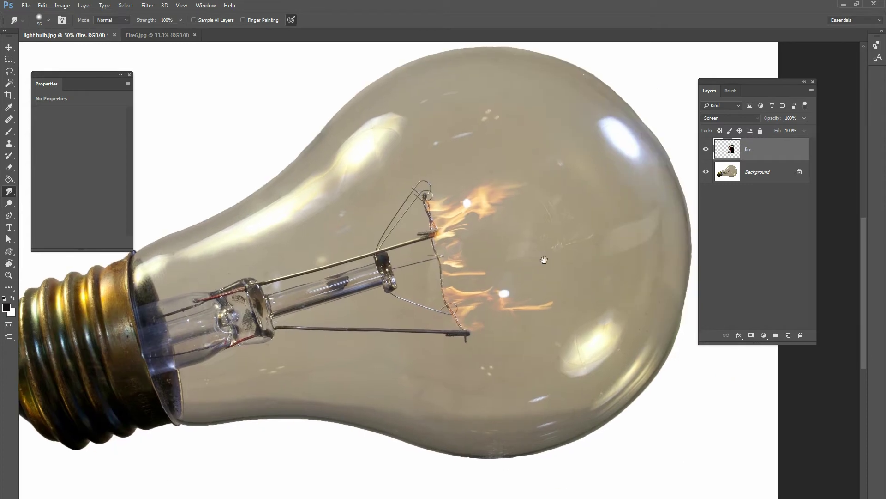
left_click(762, 176)
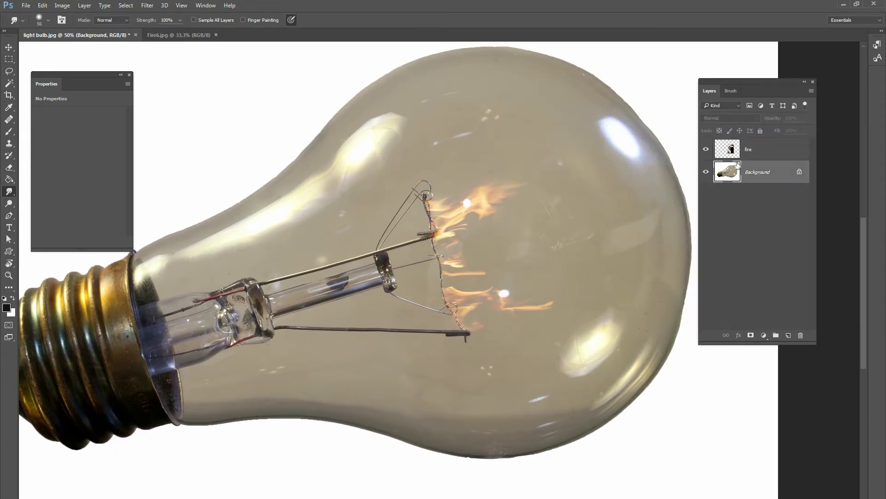
left_click(788, 335)
double_click(756, 173)
type("glow")
key("Return")
Set up the Brush tool at 464 px with a light orange foreground color based on the flames
left_click(9, 131)
right_click(434, 193)
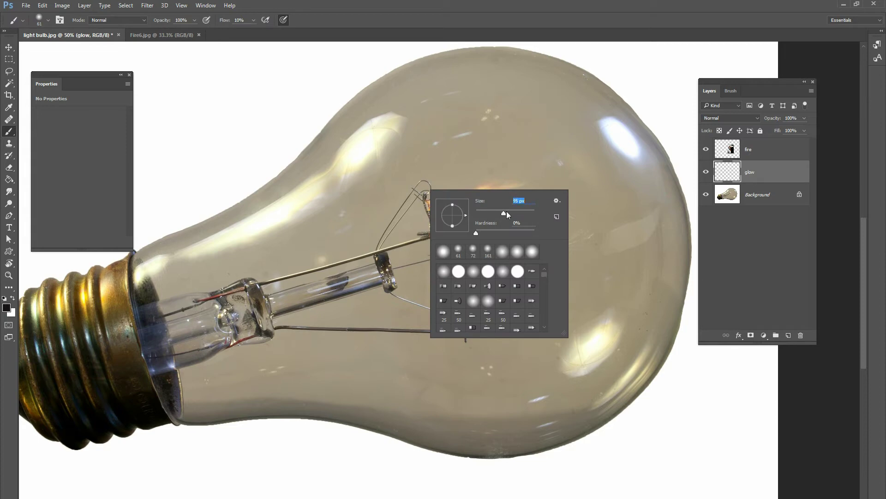
left_click_drag(526, 214, 529, 216)
left_click(6, 307)
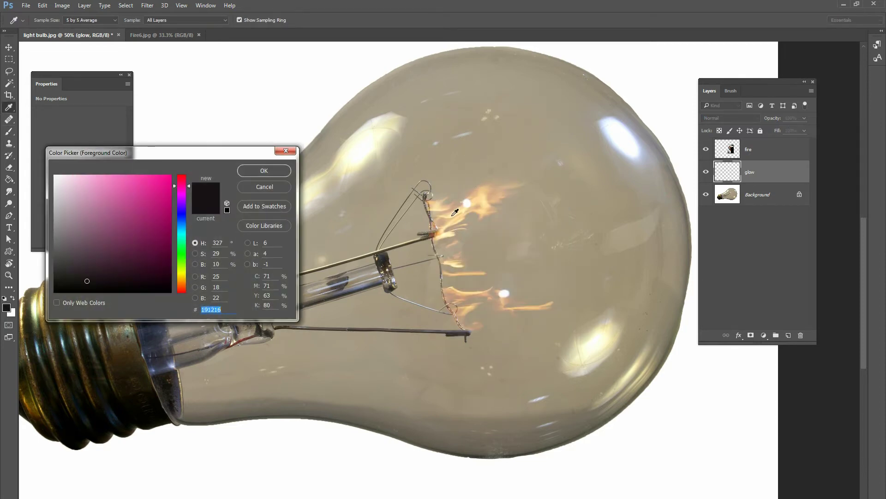
left_click(459, 209)
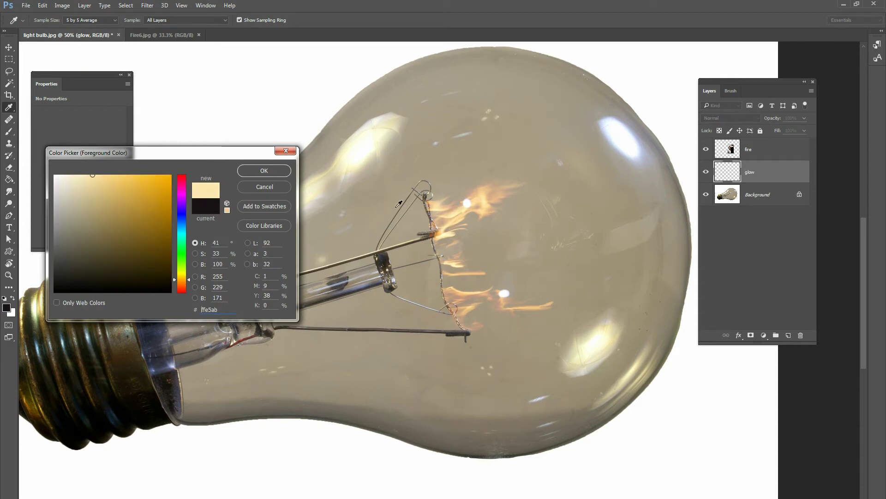
mouse_move(469, 202)
left_mouse_down()
mouse_move(475, 199)
mouse_move(453, 187)
left_mouse_up()
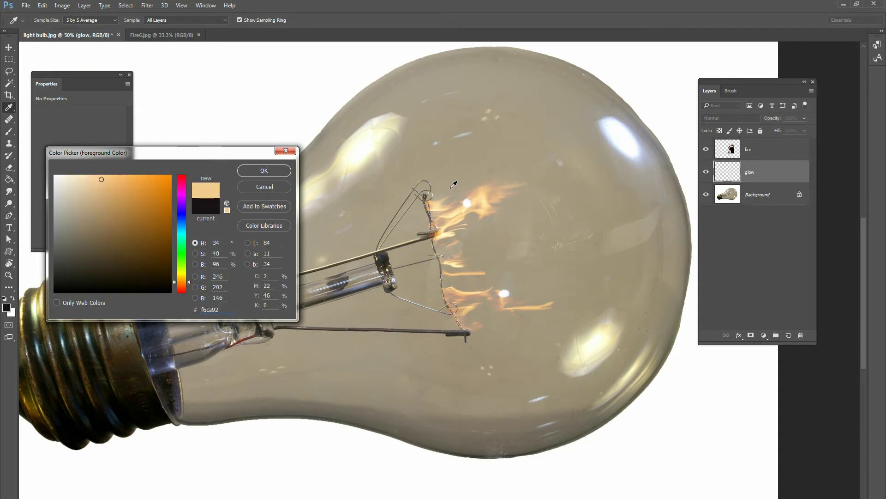
left_click(180, 282)
left_click(97, 176)
left_click(107, 175)
left_click(120, 178)
left_click(264, 170)
key("b")
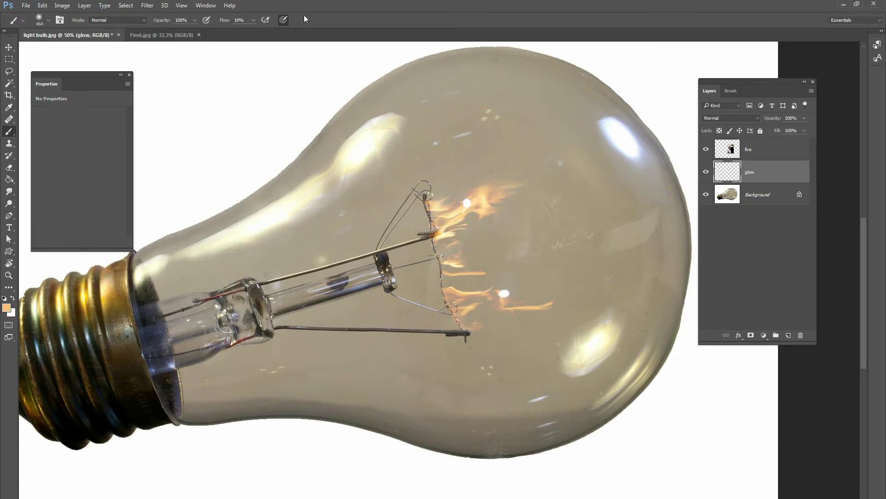
Paint a soft orange glow around the flames inside the bulb on the glow layer using a 1457 px brush
key("ctrl+minus")
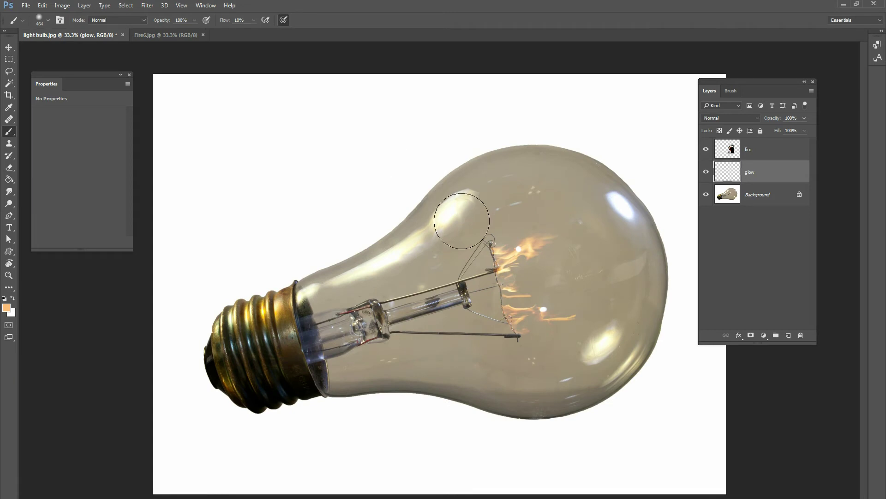
right_click(471, 230)
left_click_drag(561, 243, 564, 243)
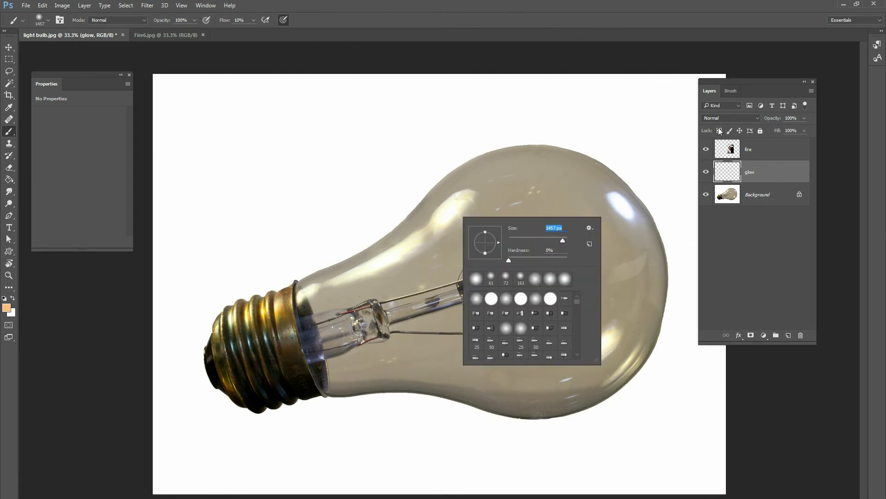
key("Return")
mouse_move(481, 296)
left_mouse_down()
mouse_move(522, 284)
mouse_move(504, 296)
mouse_move(517, 291)
mouse_move(555, 236)
mouse_move(573, 272)
mouse_move(570, 306)
mouse_move(489, 332)
mouse_move(437, 299)
mouse_move(633, 188)
mouse_move(416, 277)
mouse_move(489, 232)
mouse_move(526, 344)
mouse_move(554, 358)
mouse_move(609, 303)
mouse_move(609, 235)
mouse_move(527, 213)
mouse_move(455, 227)
mouse_move(395, 296)
mouse_move(502, 343)
left_mouse_up()
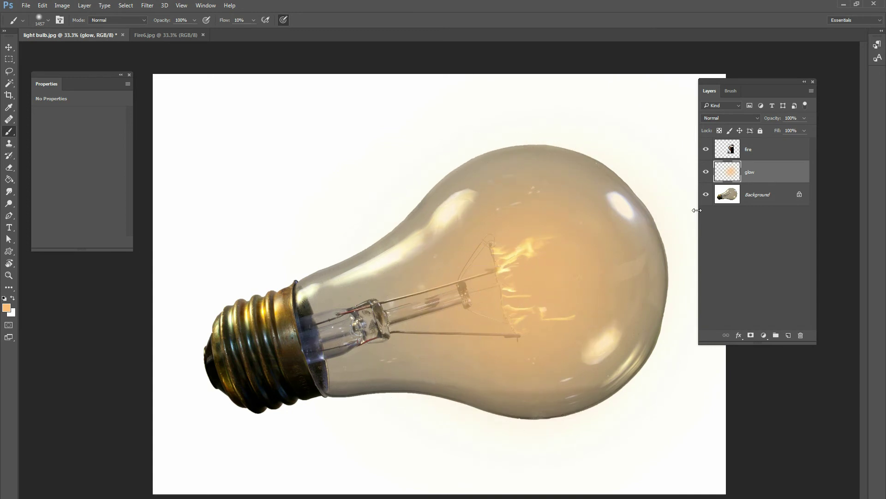
Set the glow layer's blend mode to Screen and its opacity to about 61%
left_click(742, 118)
left_click(725, 179)
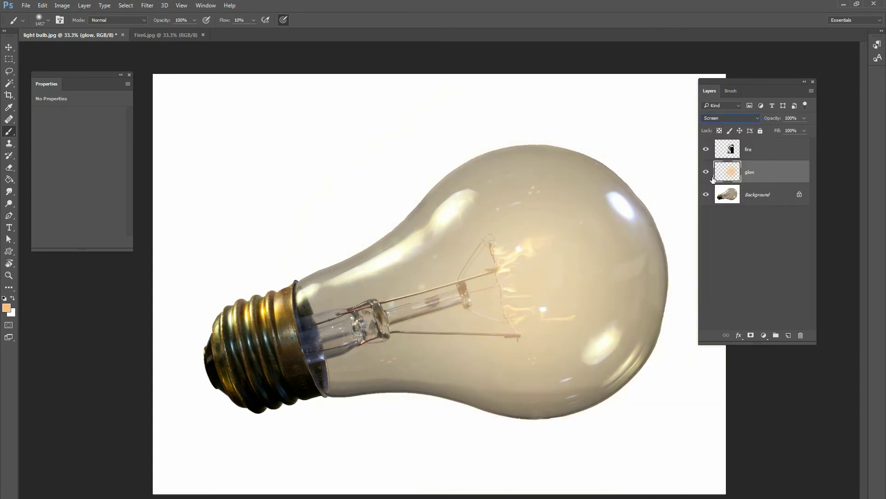
left_click(805, 117)
left_click_drag(793, 129, 788, 128)
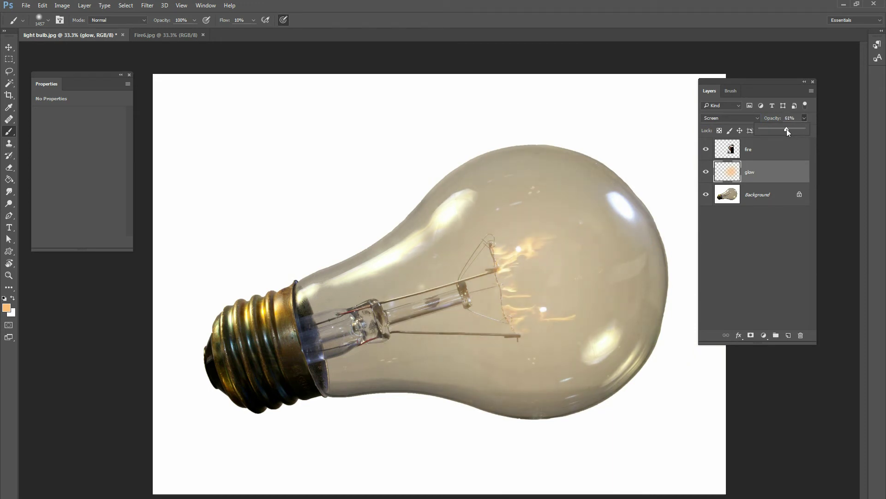
Create a new layer directly above the fire layer and name it hot glow
left_click(757, 152)
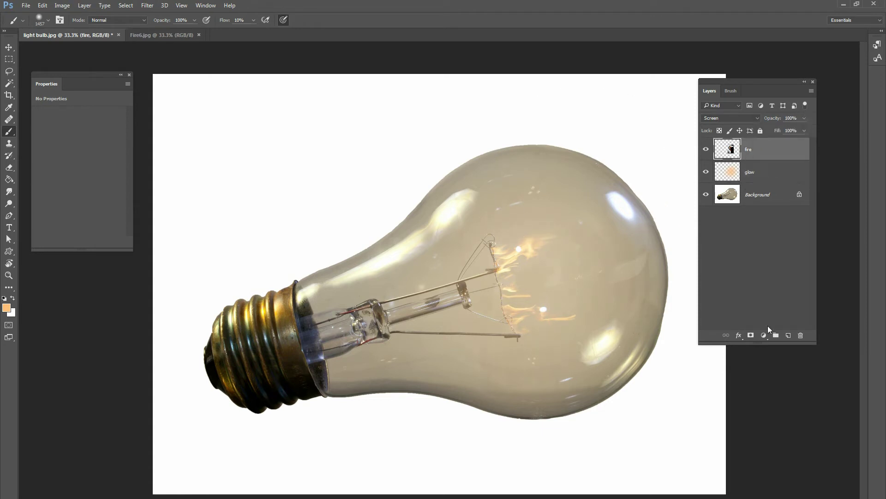
left_click(789, 334)
double_click(759, 151)
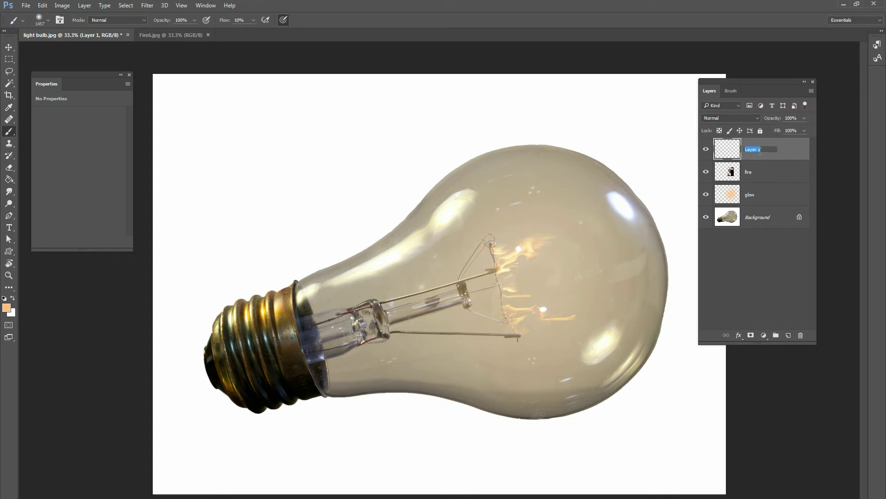
type("hot glow")
key("Return")
Put the hot glow layer into a new layer group and set the group's blend mode to Color Dodge
left_click(776, 335)
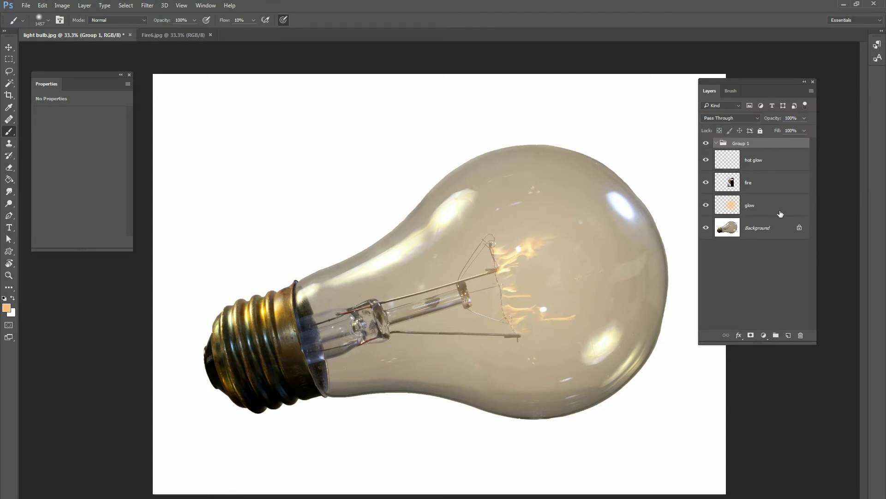
left_click_drag(753, 157, 750, 138)
left_click(745, 144)
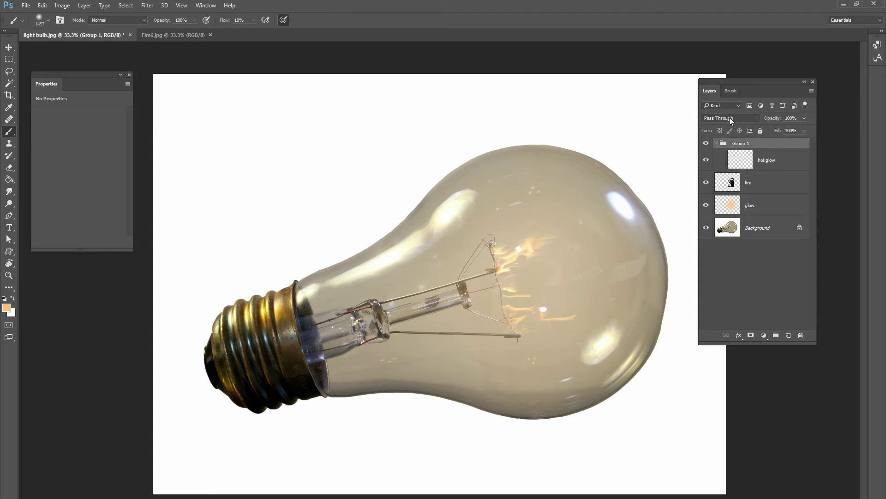
left_click(731, 118)
left_click(731, 193)
Select the hot glow layer and set the foreground color to the dark orange-red a33f28
left_click(738, 161)
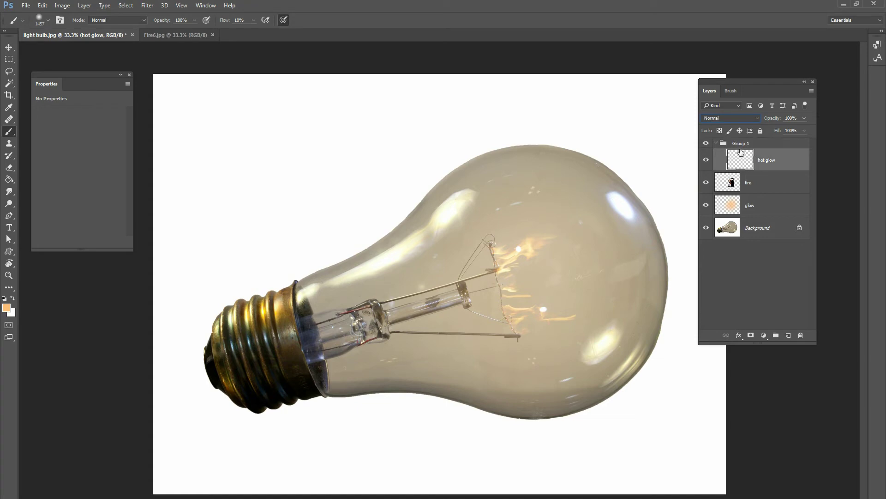
key("ctrl+plus")
key("ctrl+plus")
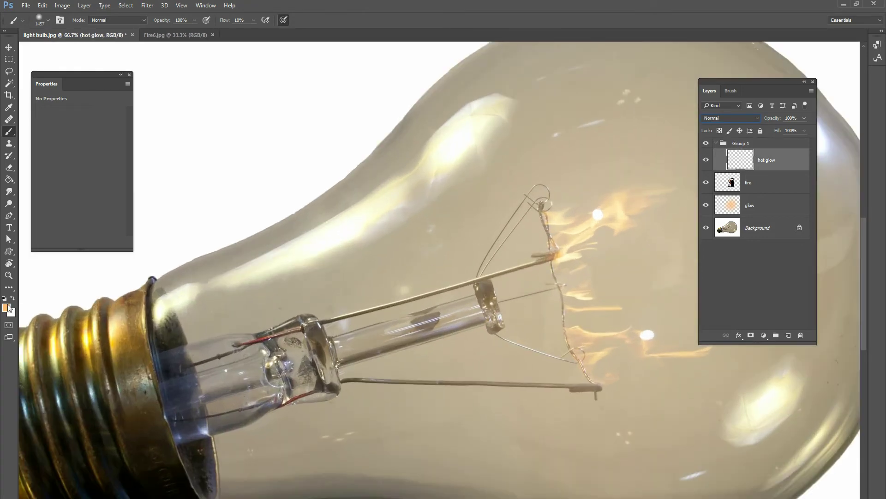
left_click(8, 307)
left_click(181, 289)
left_click(140, 202)
mouse_move(140, 202)
left_mouse_down()
mouse_move(134, 215)
mouse_move(143, 217)
left_mouse_up()
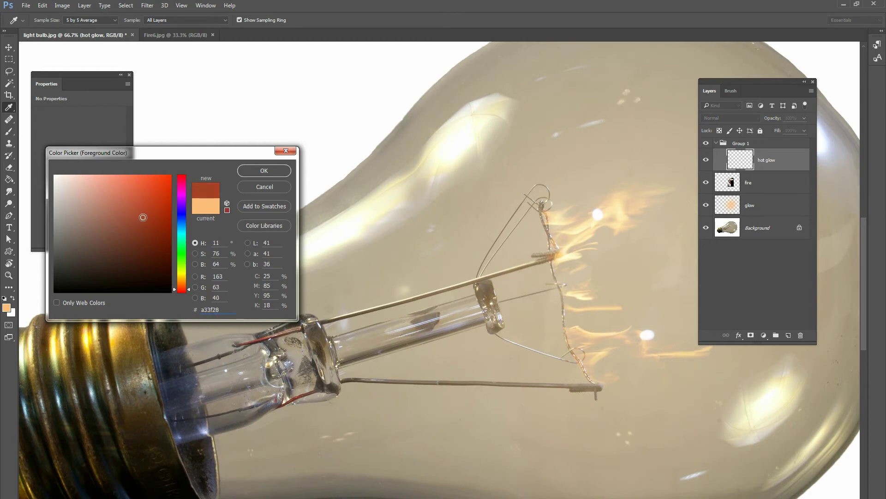
left_click(272, 169)
Paint along the whole filament on the hot glow layer with a soft 21 px brush at 5% flow
key("b")
right_click(626, 206)
left_click(624, 209)
left_click_drag(624, 209, 615, 210)
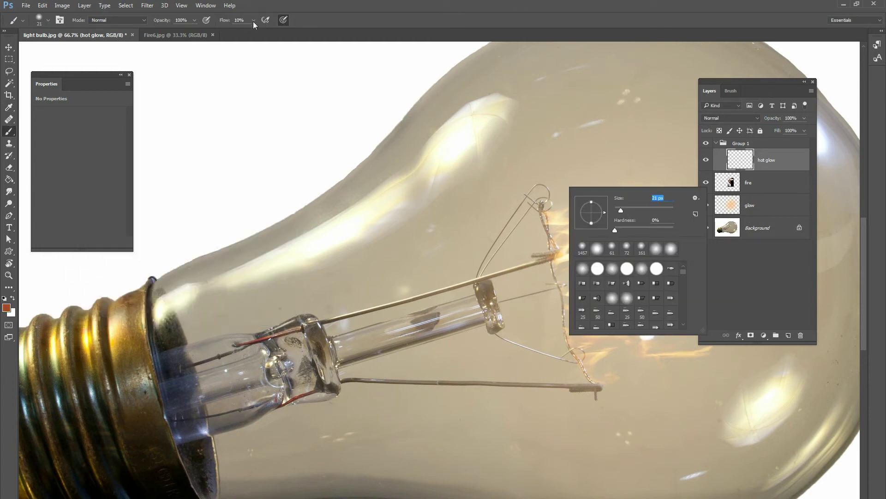
left_click_drag(253, 22, 251, 32)
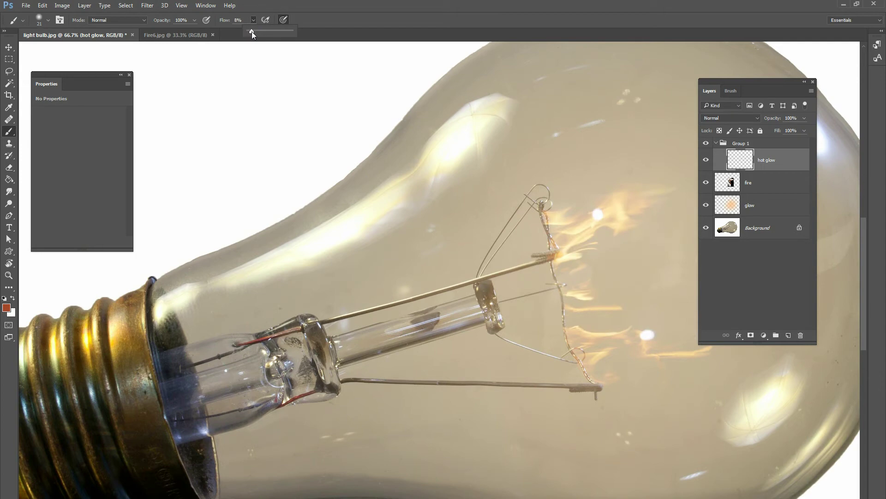
left_click(542, 215)
left_click_drag(548, 220, 547, 230)
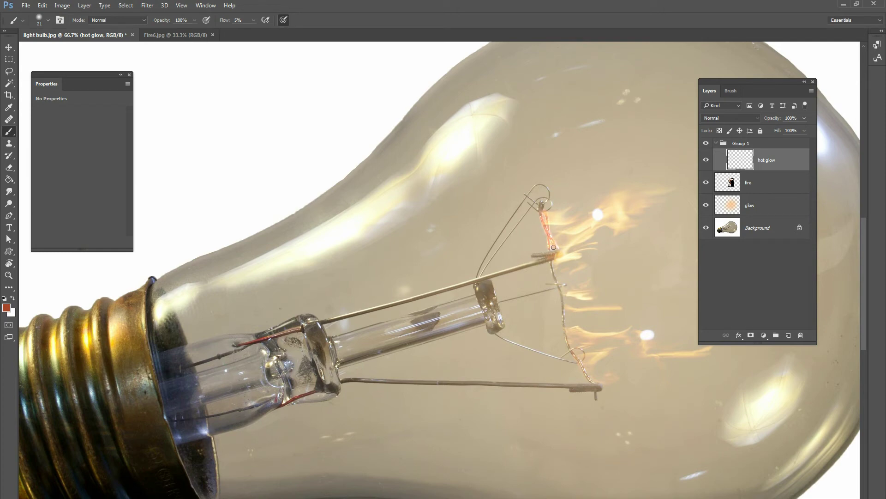
mouse_move(549, 256)
left_mouse_down()
mouse_move(568, 362)
mouse_move(564, 308)
mouse_move(569, 347)
mouse_move(583, 354)
mouse_move(591, 380)
left_mouse_up()
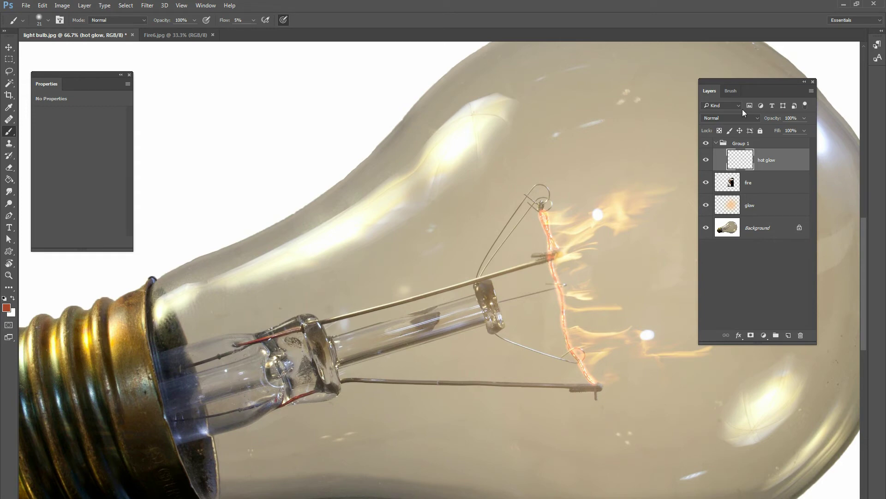
Add a new layer above hot glow inside the group and set its blend mode to Screen
left_click(749, 181)
left_click_drag(785, 161, 774, 228)
left_click(788, 335)
left_click(720, 118)
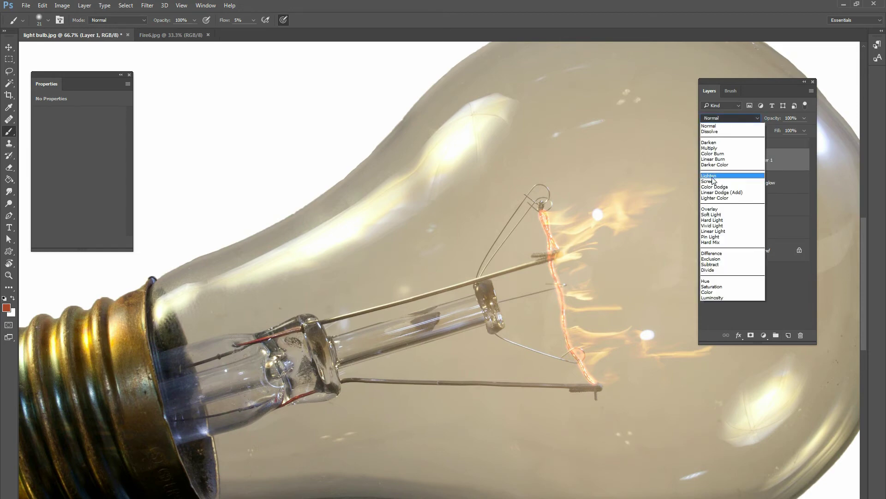
left_click(711, 181)
Paint a wider orange-red glow around the filament on the Screen layer with a soft 202 px brush at 3% flow
right_click(468, 241)
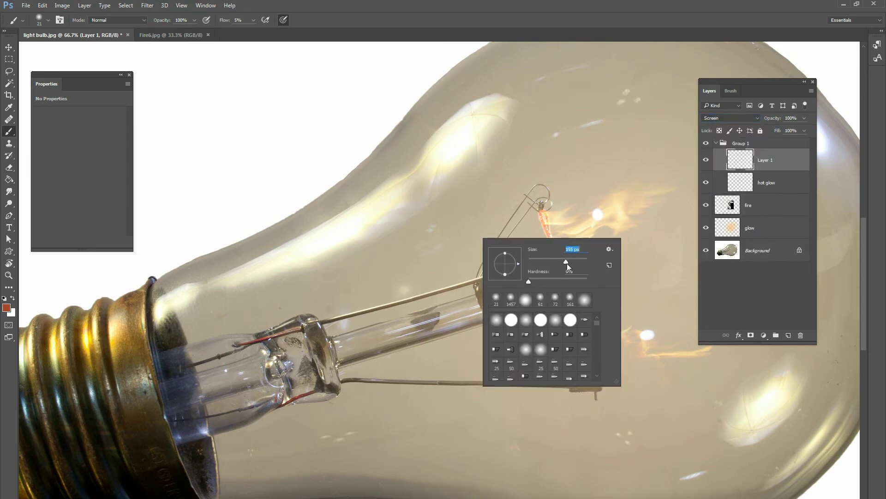
left_click(253, 20)
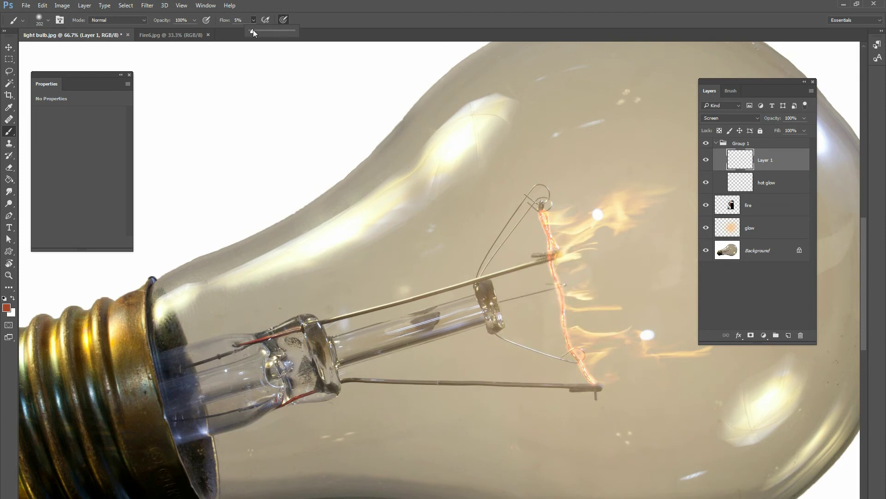
left_click_drag(253, 30, 251, 30)
mouse_move(543, 211)
left_mouse_down()
mouse_move(540, 223)
mouse_move(554, 224)
mouse_move(548, 252)
mouse_move(563, 336)
mouse_move(595, 362)
left_mouse_up()
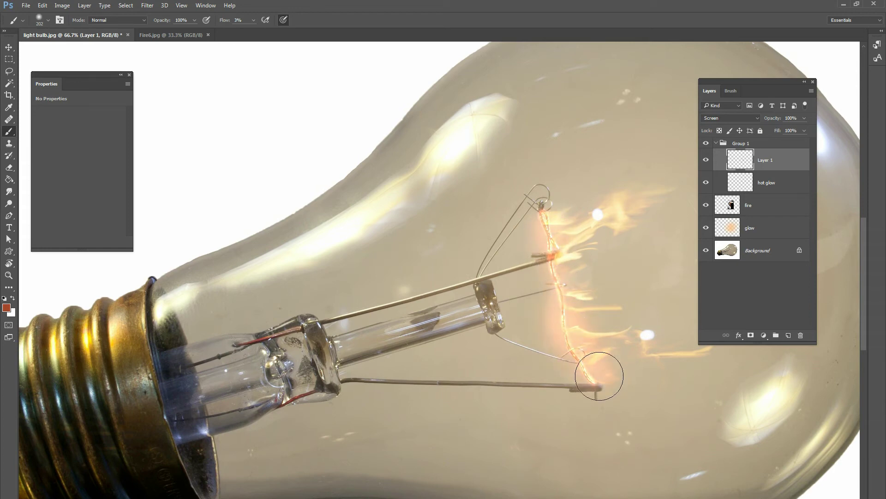
mouse_move(559, 243)
left_mouse_down()
mouse_move(538, 192)
mouse_move(549, 200)
left_mouse_up()
Compare the whole bulb with and without the two glow layers in the group
key("ctrl+minus")
key("ctrl+minus")
key("ctrl+minus")
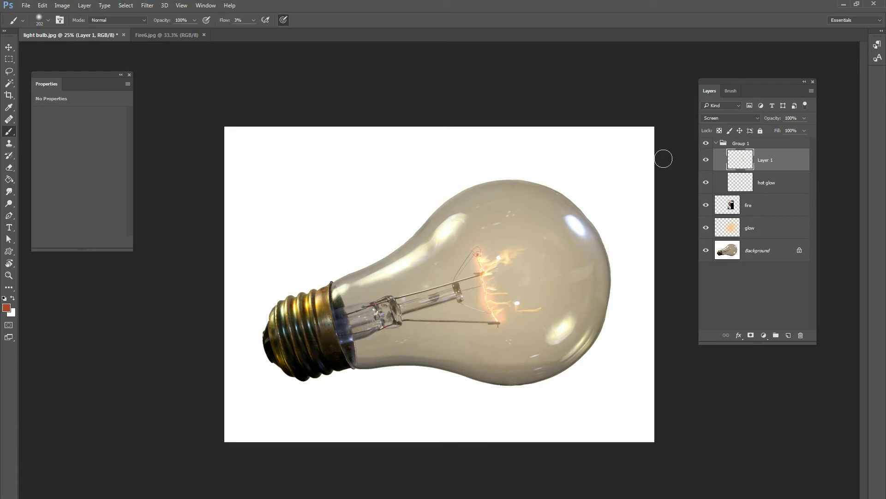
left_click(706, 159)
left_click(706, 159)
left_click(706, 182)
left_click(706, 183)
Add a new layer directly above the fire layer, outside the group, for detail work on the filament
key("ctrl+plus")
key("ctrl+plus")
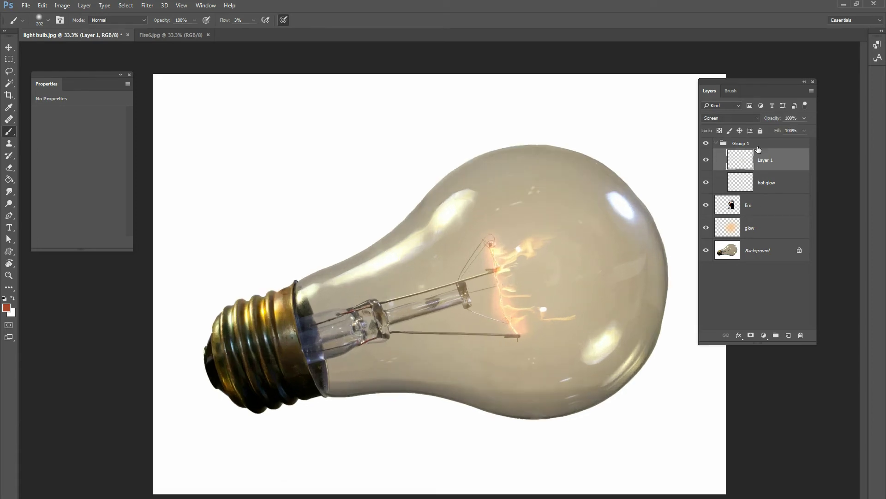
key("ctrl+plus")
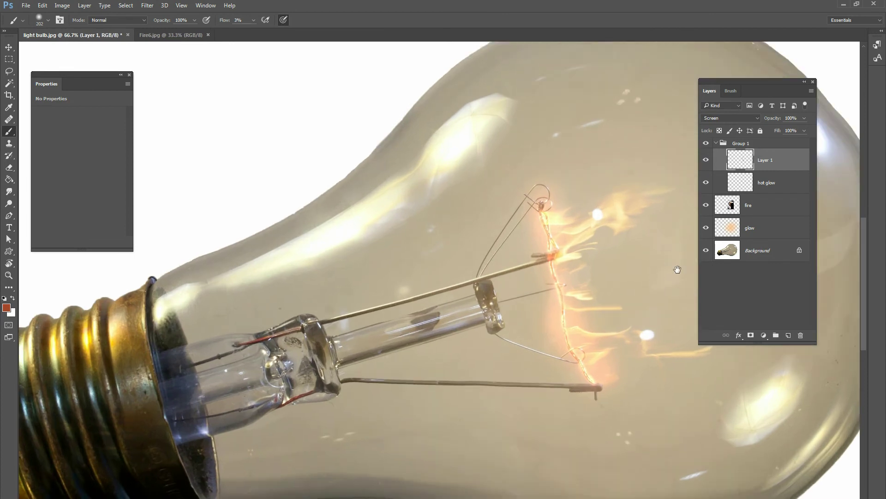
left_click_drag(677, 269, 557, 217)
left_click(767, 208)
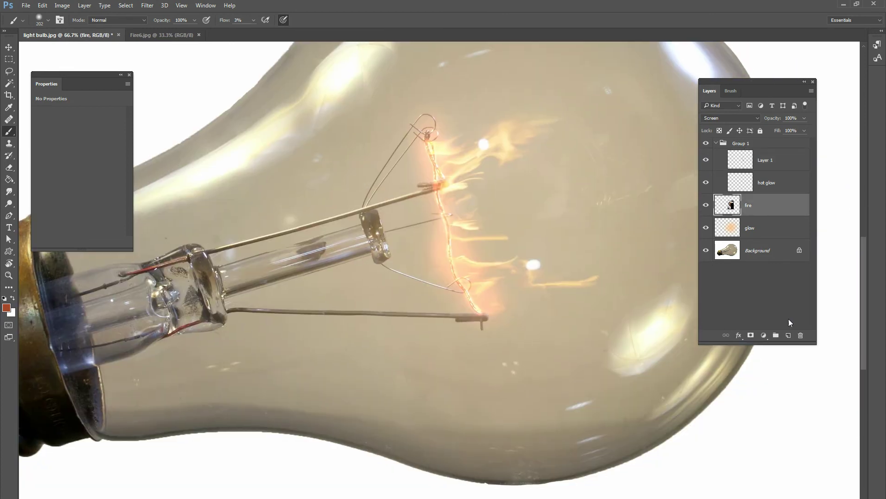
left_click(789, 336)
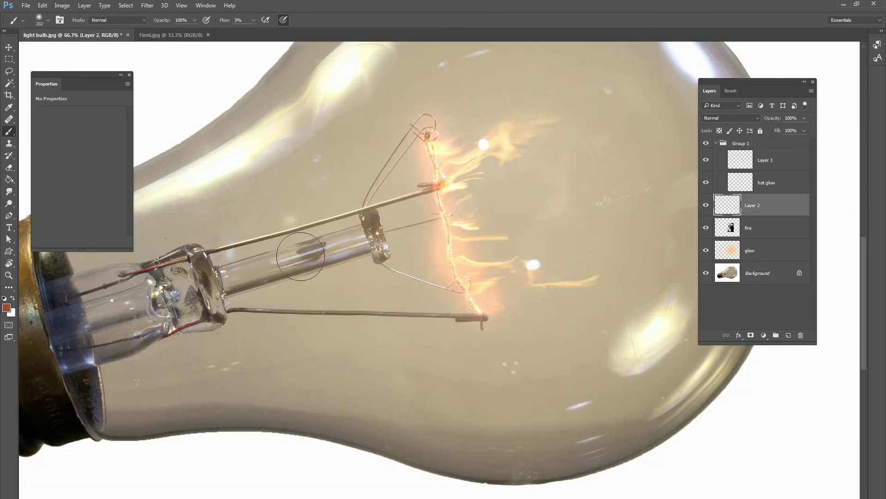
Paint thin dark red strokes along the filament on the new layer with a soft 14 px brush
left_click(6, 307)
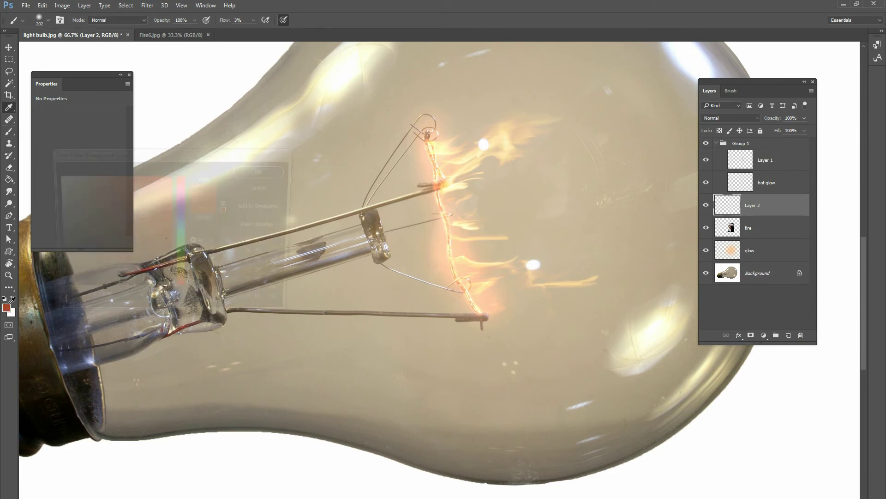
left_click(141, 217)
left_click(264, 170)
key("b")
right_click(466, 153)
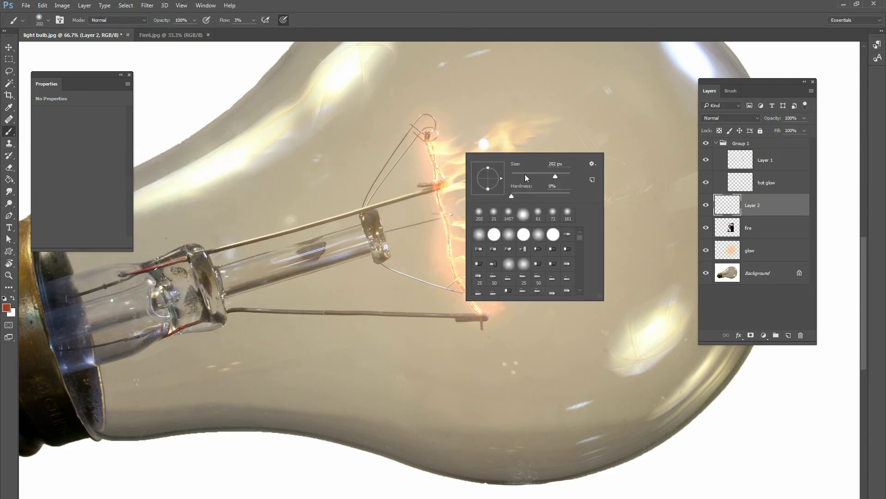
left_click_drag(520, 178, 490, 174)
right_click(439, 152)
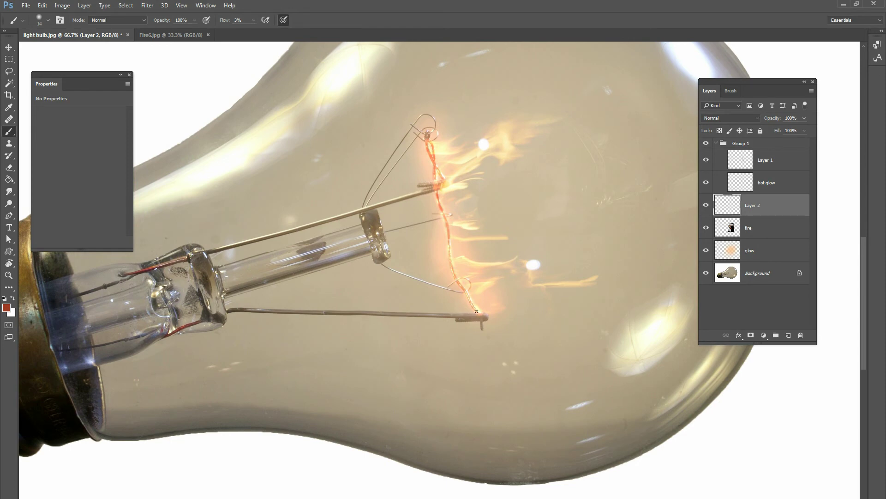
Set Layer 2's blend mode to Soft Light and compare the bulb with the layer hidden and shown
key("ctrl+minus")
key("ctrl+minus")
key("ctrl+minus")
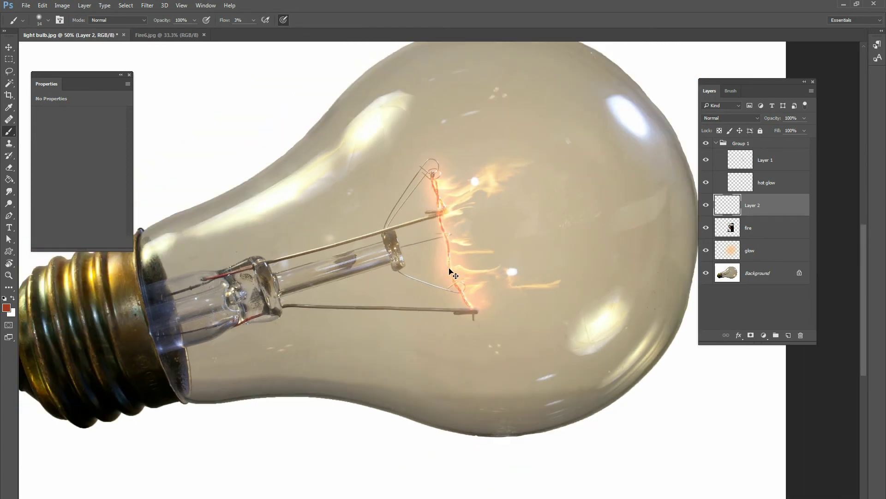
left_click(713, 116)
left_click(719, 181)
left_click(735, 119)
left_click(721, 216)
left_click(707, 204)
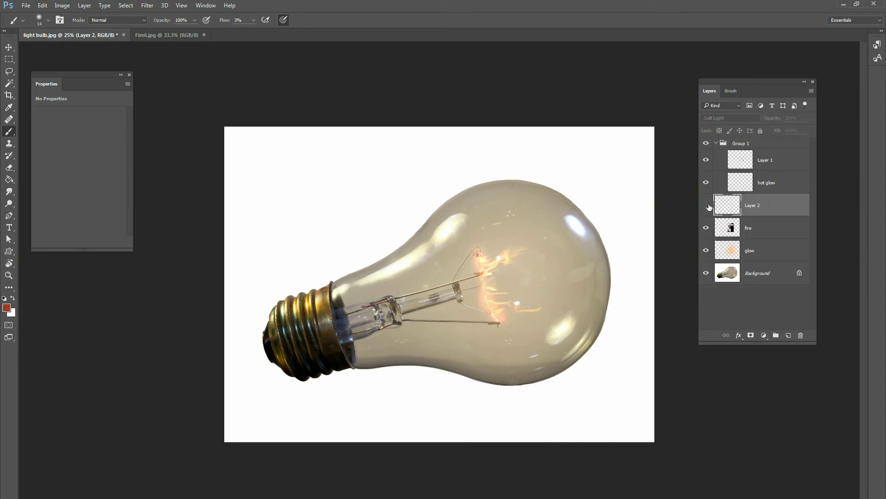
key("ctrl+plus")
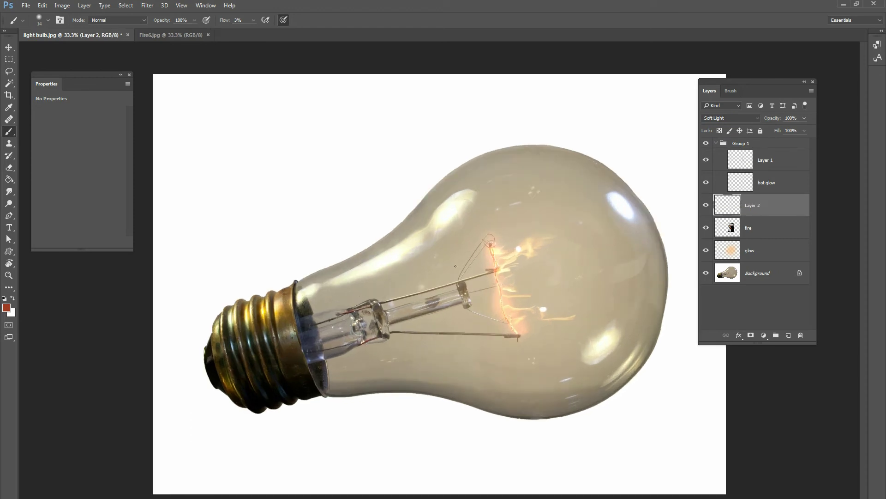
Collapse Group 1 and add a new layer above it at the top of the layer stack
left_click(772, 166)
left_click(716, 143)
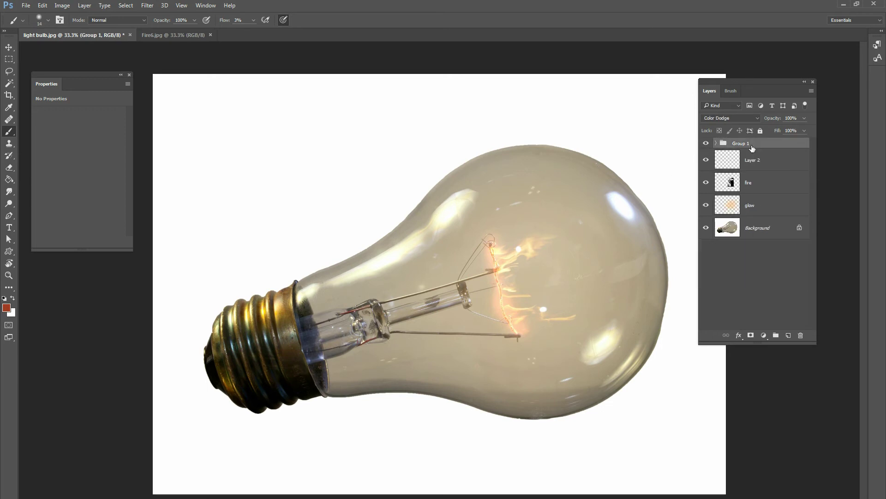
left_click(787, 335)
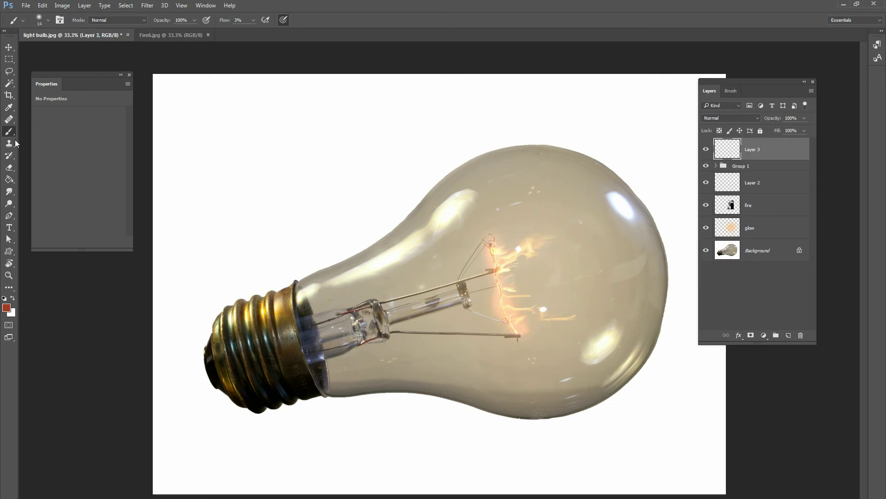
Change the brush's foreground color to the blue 3091d5
right_click(393, 215)
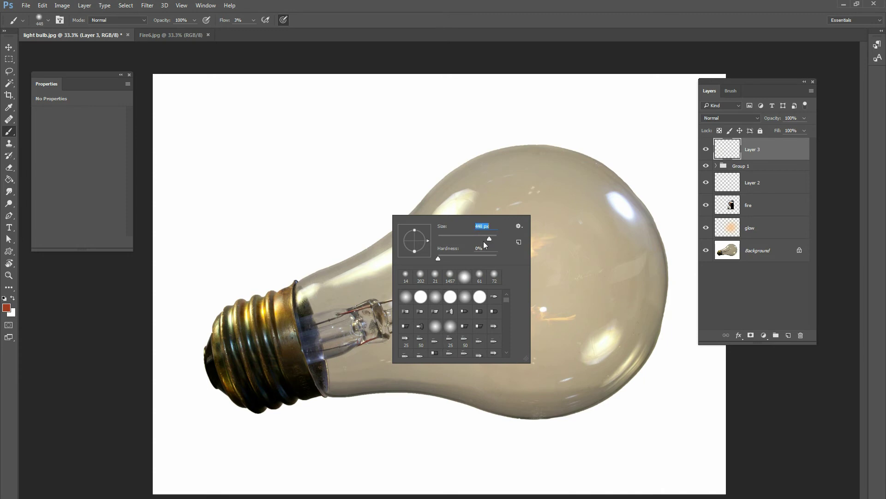
left_click(7, 308)
mouse_move(180, 287)
left_mouse_down()
mouse_move(180, 228)
mouse_move(143, 198)
left_mouse_up()
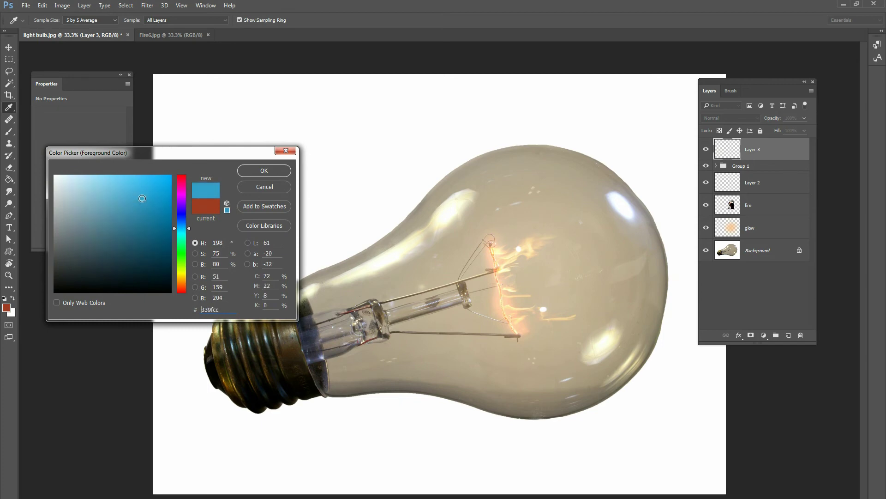
left_click_drag(182, 229, 183, 227)
left_click(145, 194)
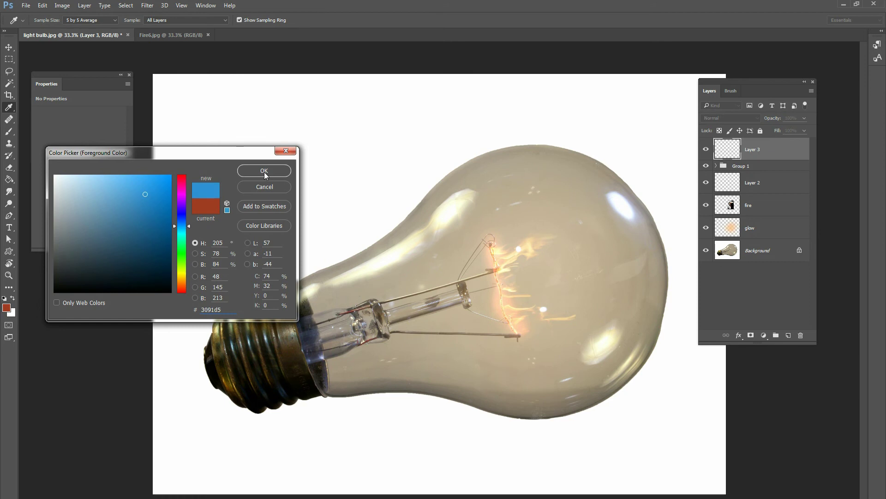
left_click(265, 171)
Paint a large blue glow over the bulb with a soft 2165 px brush at 12% flow and set the layer to Color Dodge
key("b")
right_click(507, 190)
left_click_drag(591, 216, 607, 212)
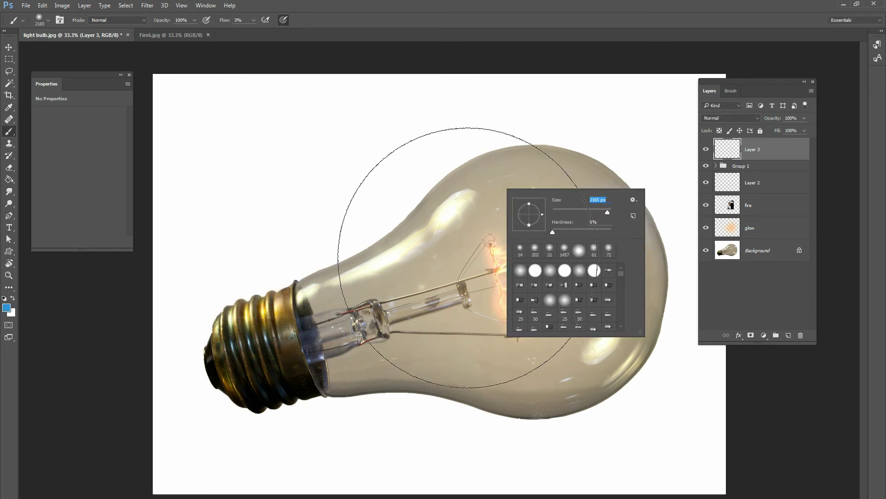
left_click(253, 20)
left_click_drag(254, 32, 257, 33)
mouse_move(535, 313)
left_mouse_down()
mouse_move(522, 252)
mouse_move(529, 271)
mouse_move(564, 259)
mouse_move(574, 293)
mouse_move(519, 337)
mouse_move(518, 254)
mouse_move(534, 212)
mouse_move(520, 209)
mouse_move(542, 292)
left_mouse_up()
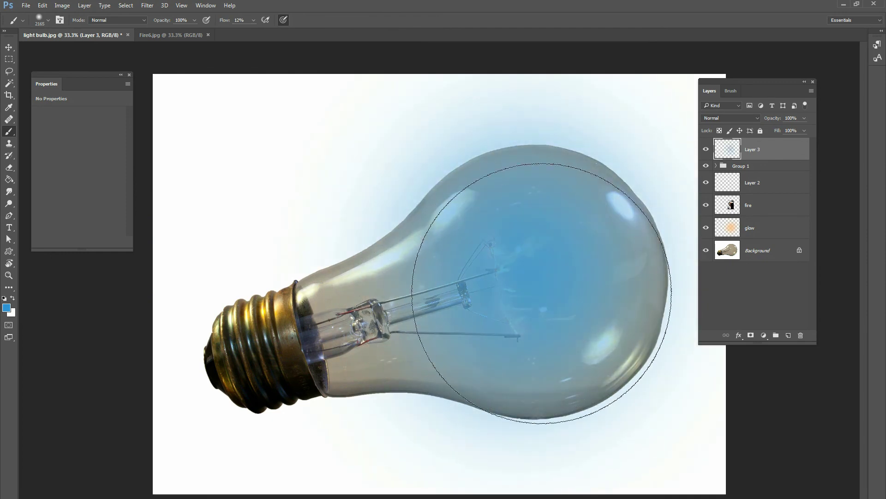
left_click(734, 119)
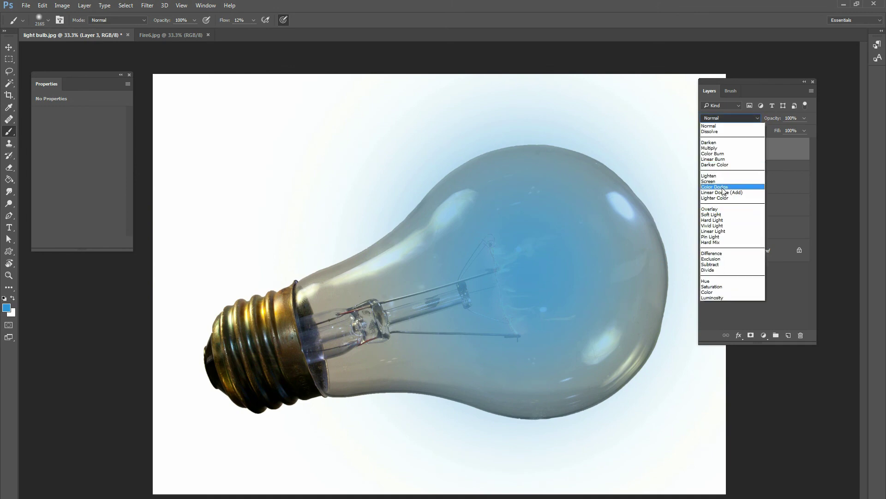
left_click(724, 187)
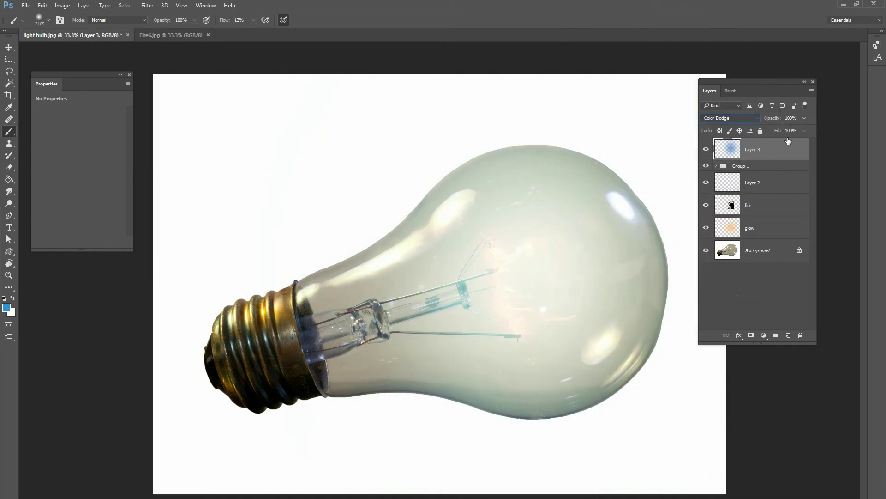
Lower Layer 3's opacity to 29% and add a new layer above it in Overlay blend mode
left_click_drag(805, 119, 763, 131)
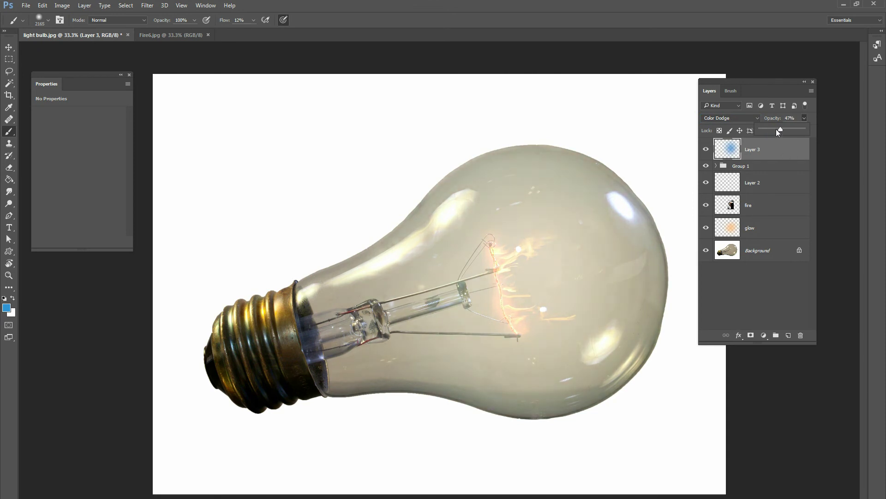
left_click_drag(770, 131, 773, 132)
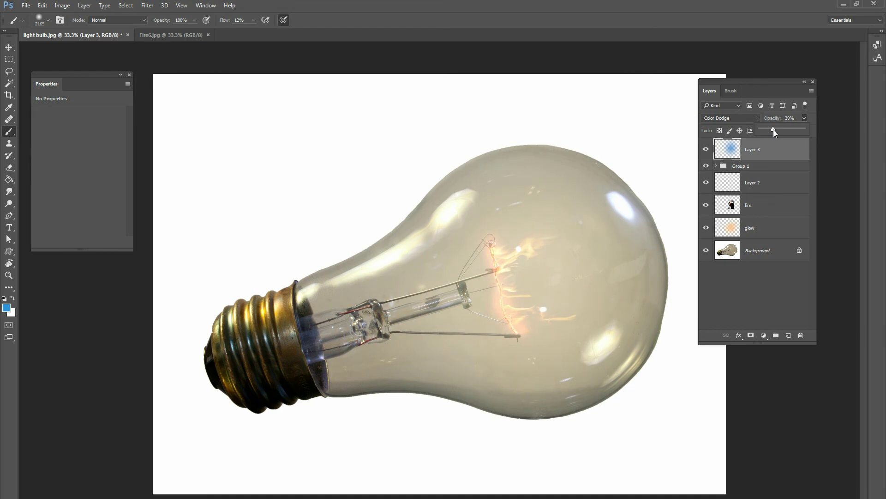
left_click(789, 335)
left_click(724, 118)
left_click(710, 209)
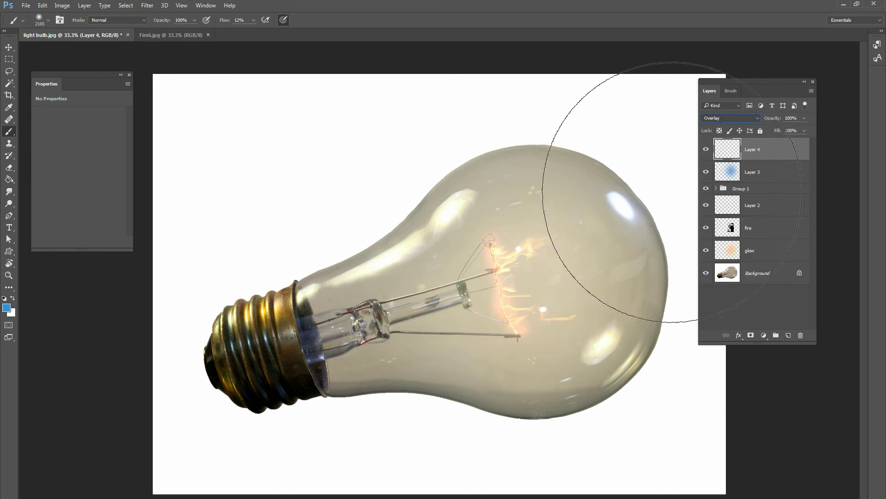
Change the brush's foreground color from blue to a warm orange
left_click(7, 308)
left_click_drag(182, 227, 174, 274)
left_click(139, 184)
left_click(264, 170)
Paint an orange glow around the filament on Layer 4 with a soft 1457 px brush at 5% flow
right_click(510, 262)
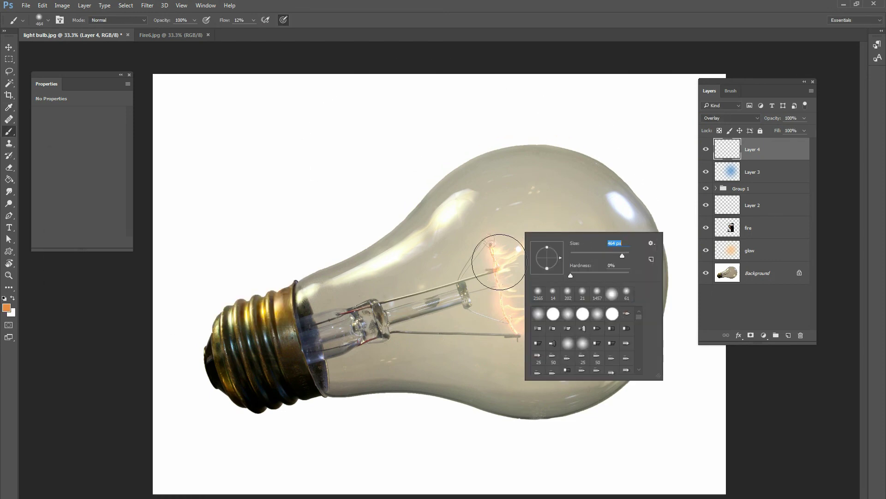
left_click(254, 20)
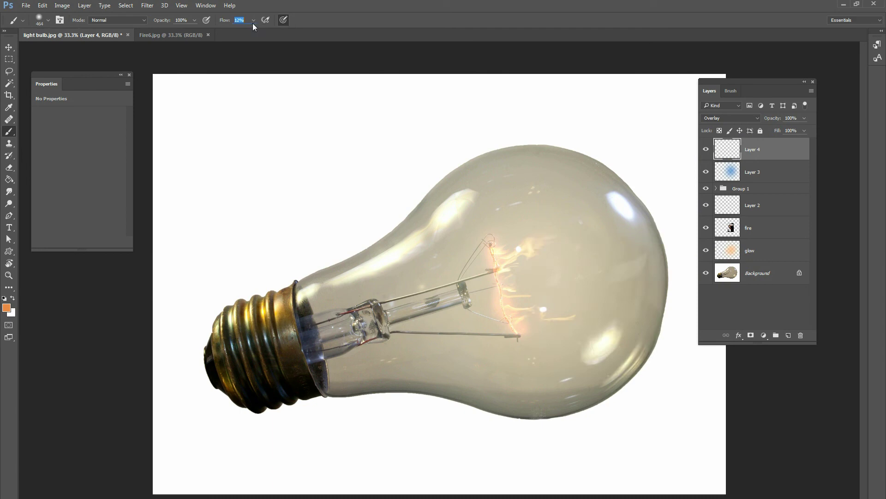
left_click_drag(253, 31, 250, 31)
mouse_move(518, 277)
left_mouse_down()
mouse_move(492, 257)
mouse_move(500, 295)
mouse_move(526, 321)
mouse_move(547, 272)
left_mouse_up()
right_click(547, 273)
left_click_drag(647, 305, 656, 304)
key("Return")
mouse_move(506, 249)
left_mouse_down()
mouse_move(526, 222)
mouse_move(555, 248)
mouse_move(575, 313)
mouse_move(495, 315)
mouse_move(479, 329)
mouse_move(462, 322)
mouse_move(482, 283)
mouse_move(474, 276)
mouse_move(525, 217)
mouse_move(583, 224)
mouse_move(574, 302)
mouse_move(477, 240)
mouse_move(460, 288)
mouse_move(491, 302)
mouse_move(462, 308)
mouse_move(433, 338)
mouse_move(536, 302)
mouse_move(552, 198)
left_mouse_up()
Add a new top layer in Color Dodge mode and paint a wide orange glow over the filament and flames
left_click(784, 333)
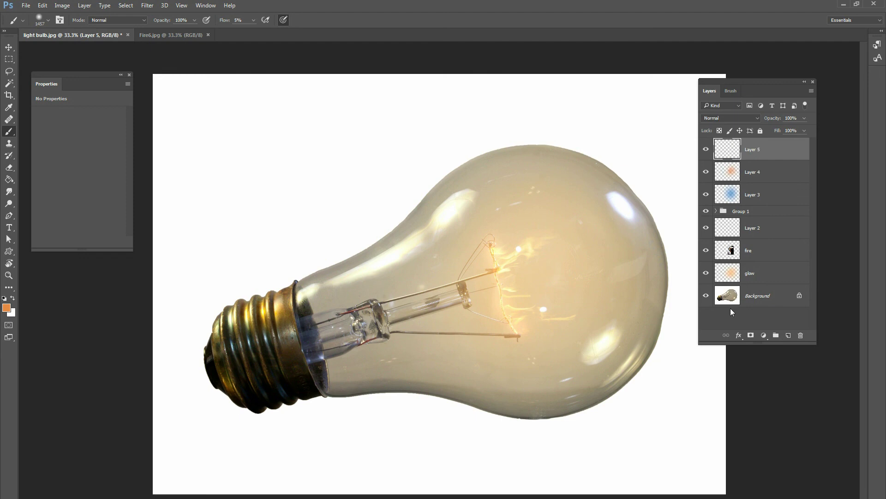
left_click(739, 118)
left_click(720, 184)
mouse_move(507, 277)
left_mouse_down()
mouse_move(507, 308)
mouse_move(516, 304)
mouse_move(505, 266)
mouse_move(570, 250)
mouse_move(584, 257)
mouse_move(561, 326)
mouse_move(549, 326)
mouse_move(567, 222)
mouse_move(543, 202)
mouse_move(597, 240)
mouse_move(590, 319)
mouse_move(562, 340)
mouse_move(506, 355)
mouse_move(449, 324)
mouse_move(506, 229)
mouse_move(516, 197)
mouse_move(505, 193)
mouse_move(523, 187)
mouse_move(559, 201)
mouse_move(594, 257)
left_mouse_up()
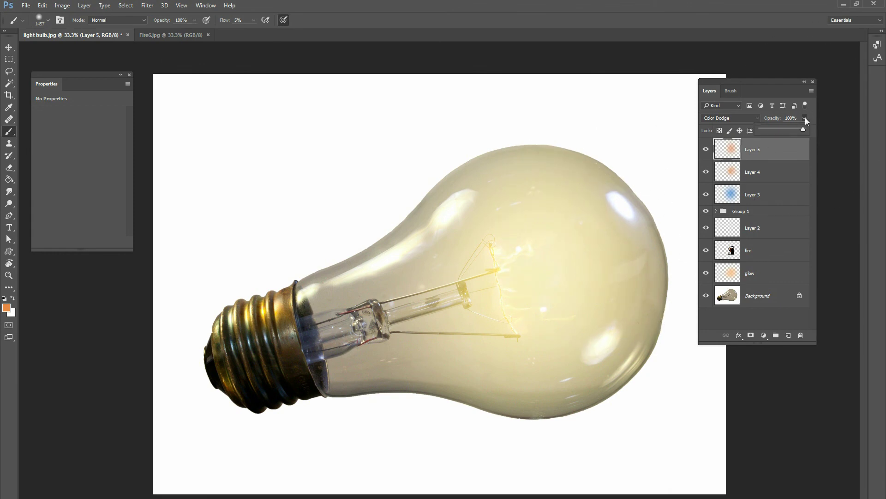
Reduce Layer 5's opacity to 37% to soften the Color Dodge glow
left_click_drag(801, 124, 778, 131)
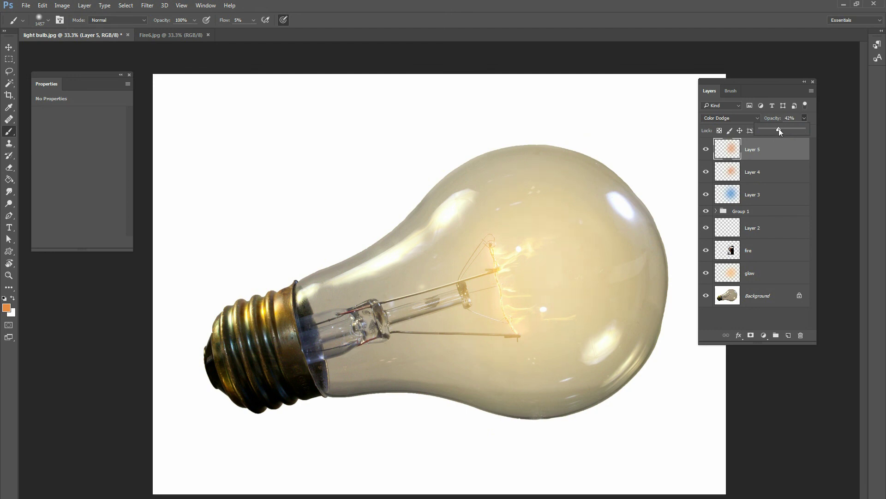
left_click_drag(776, 128, 778, 129)
left_click_drag(777, 129, 776, 129)
Group all layers above the Background, from Layer 5 down to glow, and name the group edits
left_click(761, 278, "shift")
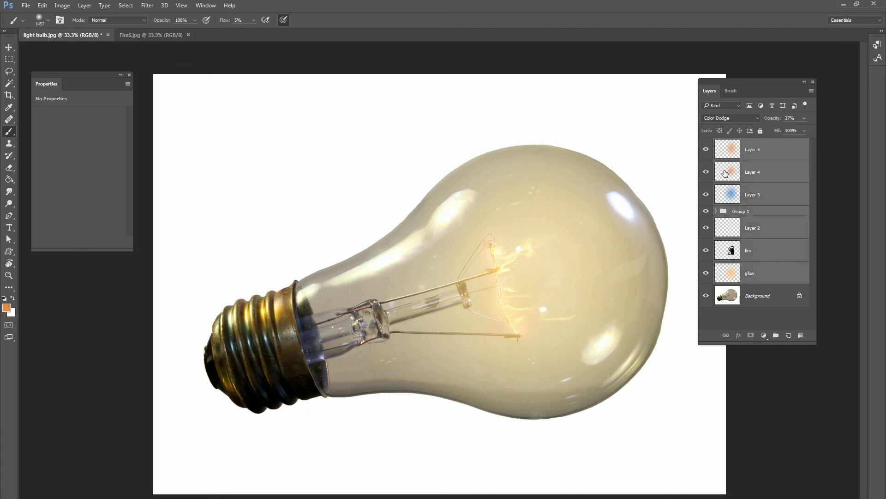
key("ctrl+g")
double_click(739, 144)
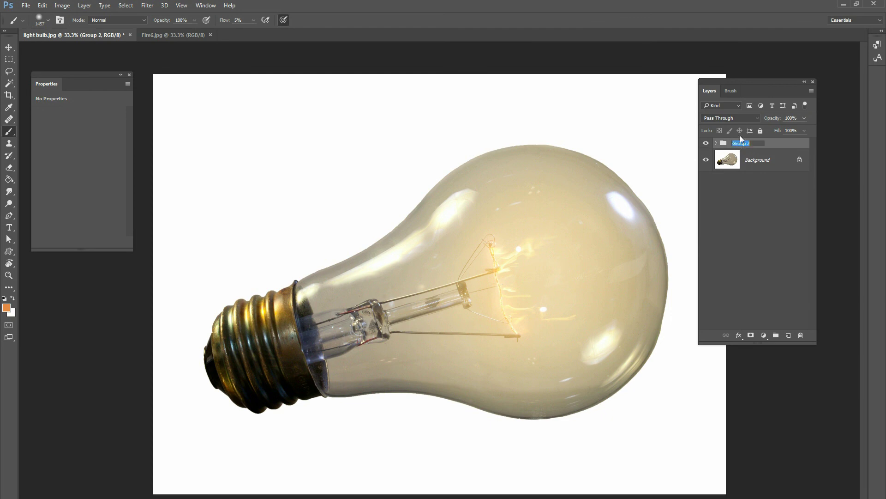
type("edits")
key("Return")
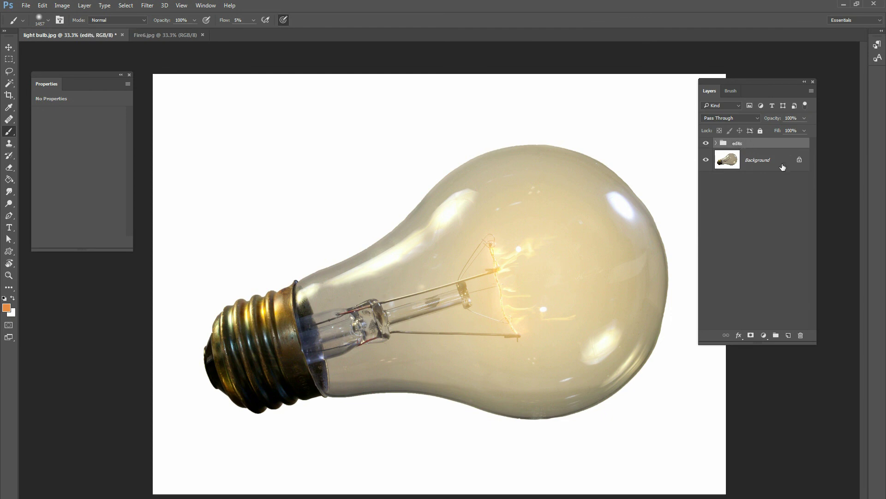
Compare the bulb before and after by hiding and showing the edits group, leaving it shown
left_click(706, 144)
left_click(705, 144)
left_click(706, 144)
left_click(705, 144)
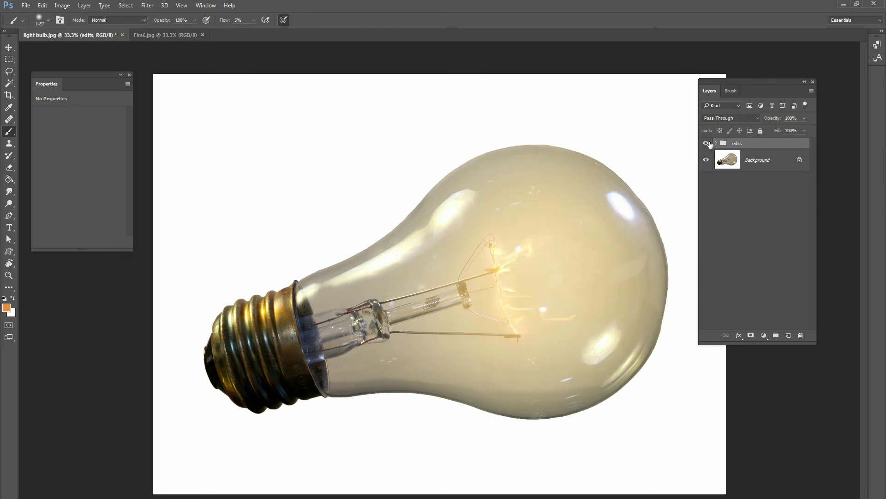